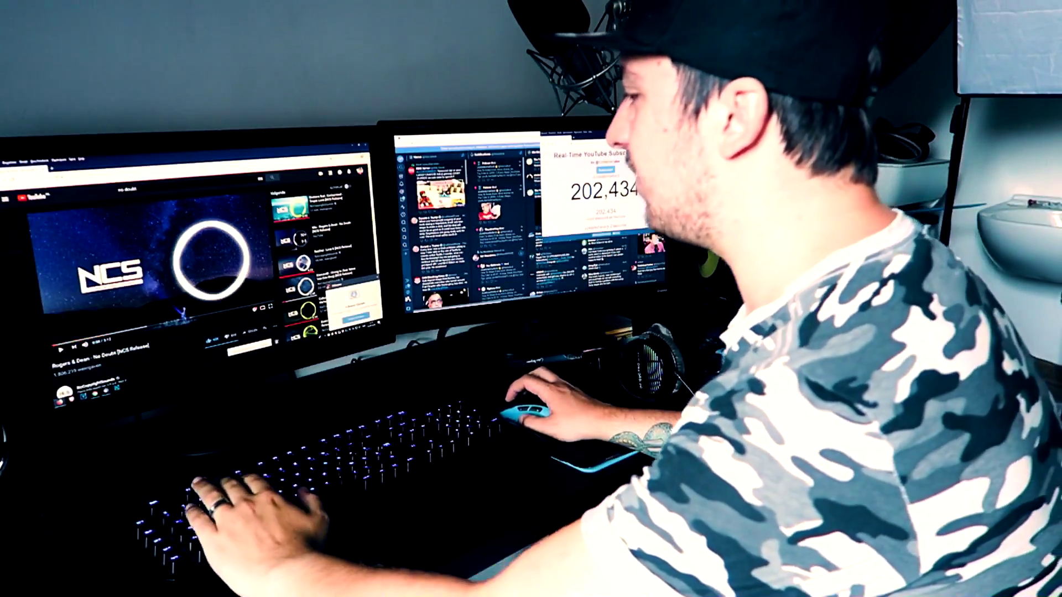
pyautogui.click(61, 350)
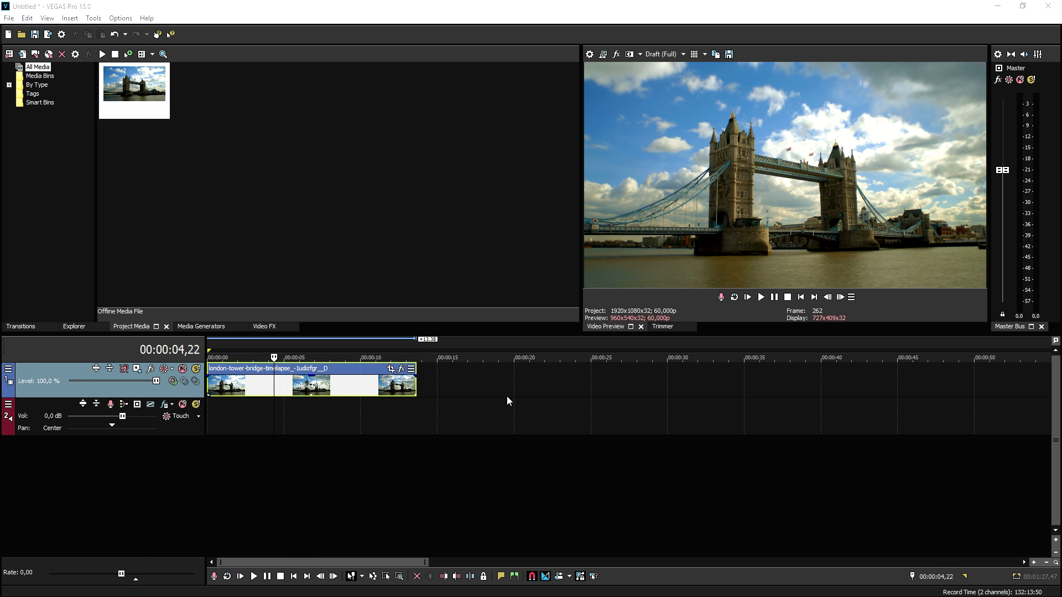
# Shrink the bridge clip's starting Pan/Crop frame to about 1,650 × 928 and shift it sideways to X centre about 837
pyautogui.scroll(3, 420, 406)
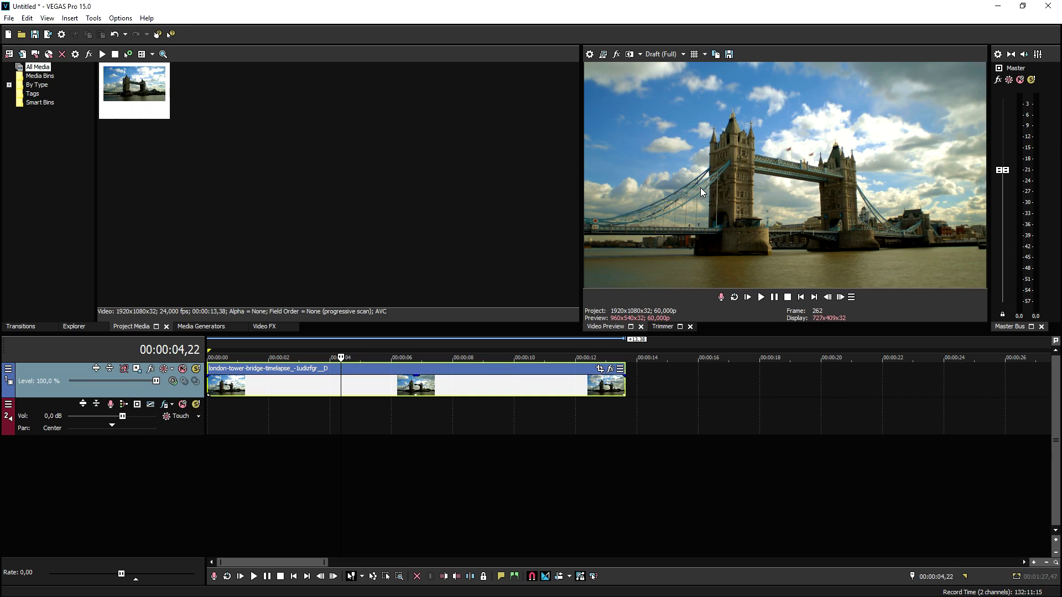
pyautogui.click(800, 297)
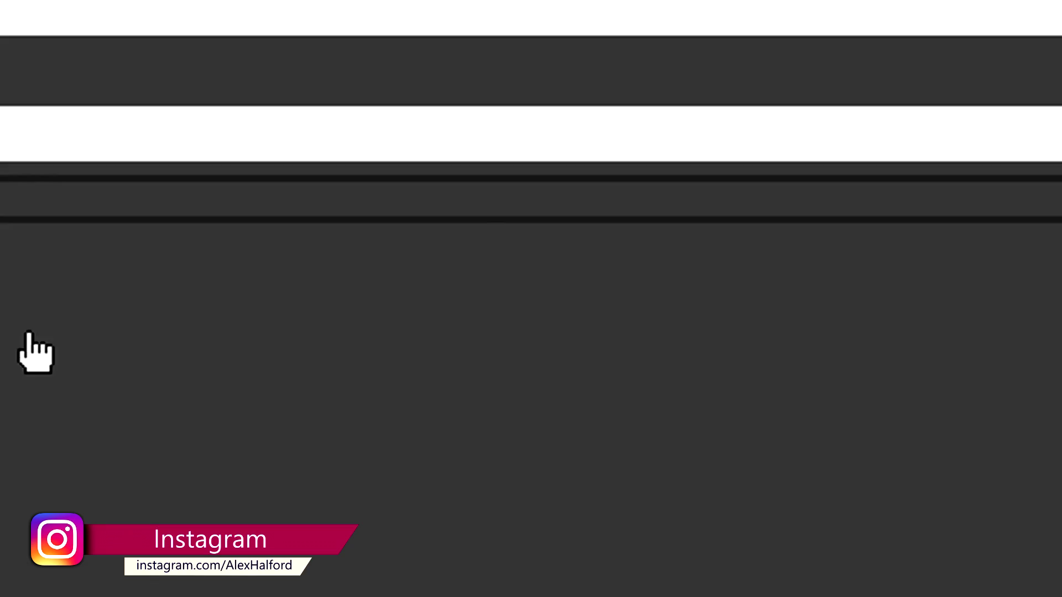
pyautogui.click(348, 35)
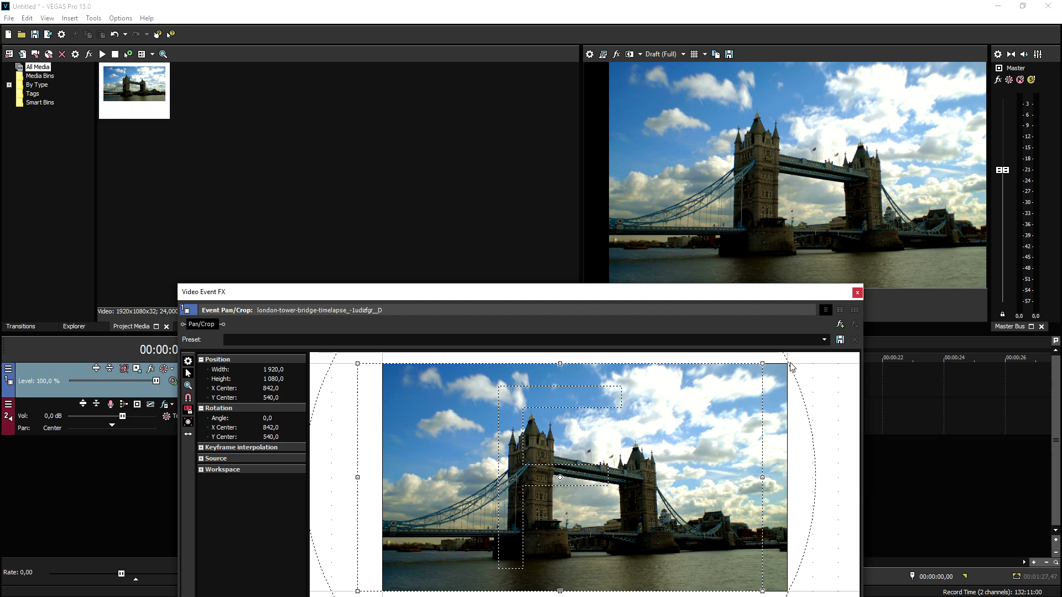
pyautogui.moveTo(784, 368); pyautogui.dragTo(788, 360)
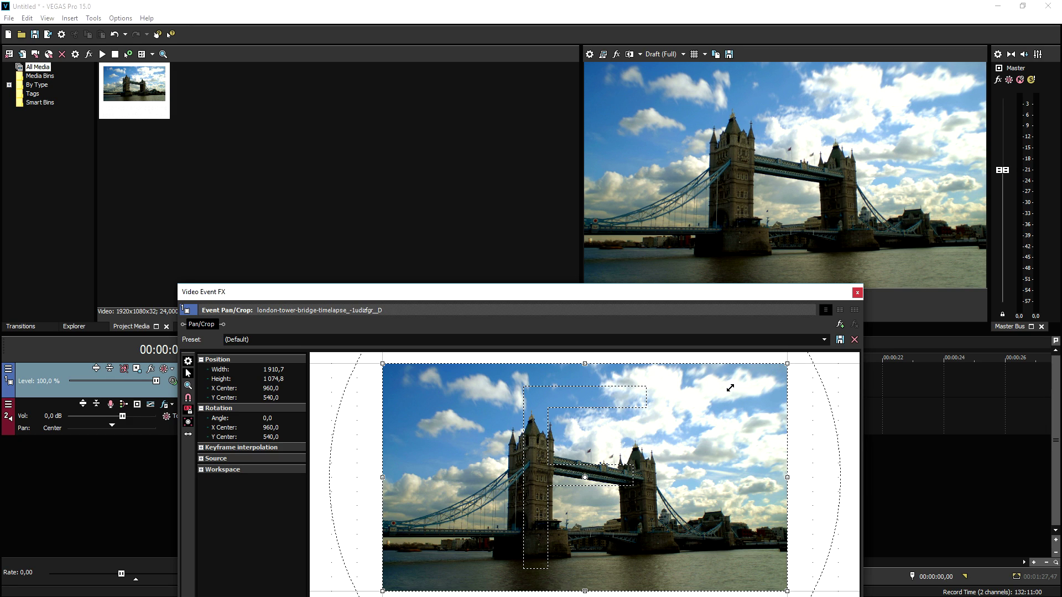
pyautogui.moveTo(732, 389); pyautogui.dragTo(758, 379)
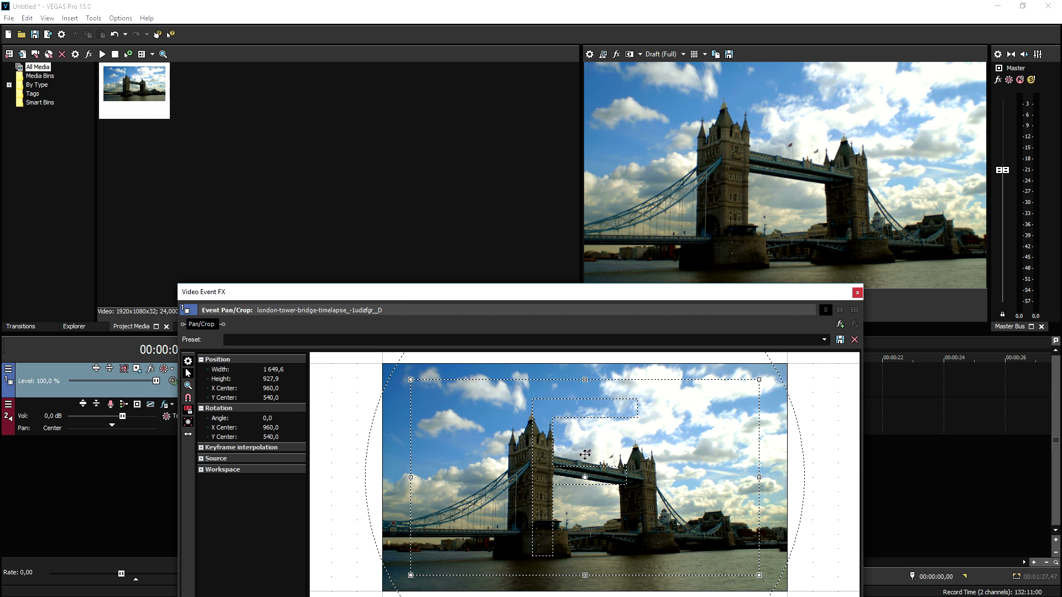
pyautogui.moveTo(1007, 381); pyautogui.dragTo(983, 376)
pyautogui.moveTo(573, 450); pyautogui.dragTo(560, 445)
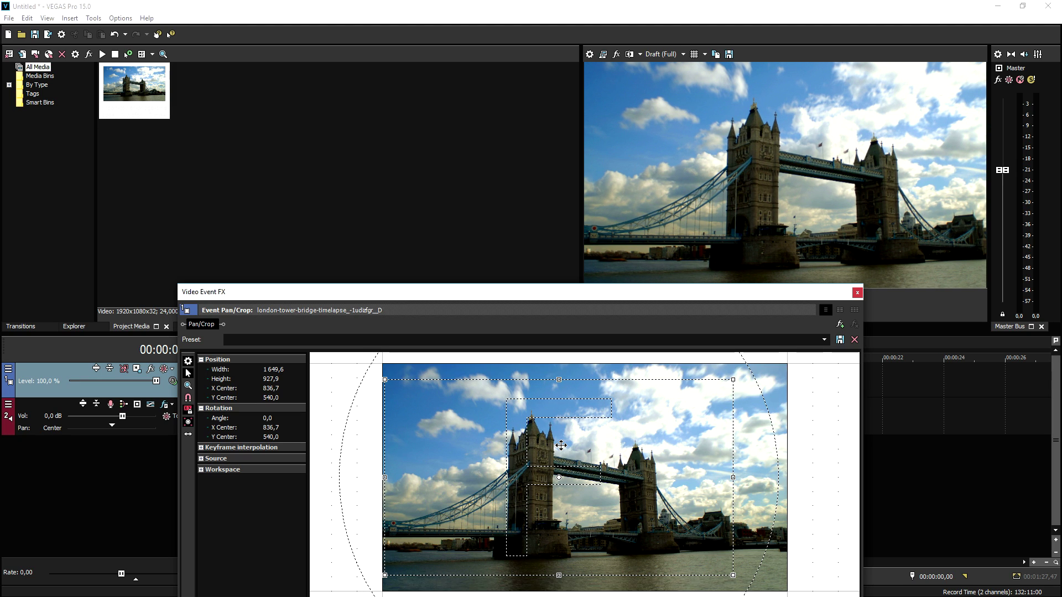
# Add a Pan/Crop position keyframe at 00:00:13,38 with the frame moved to X centre about 1,088
pyautogui.moveTo(380, 298); pyautogui.dragTo(313, 97)
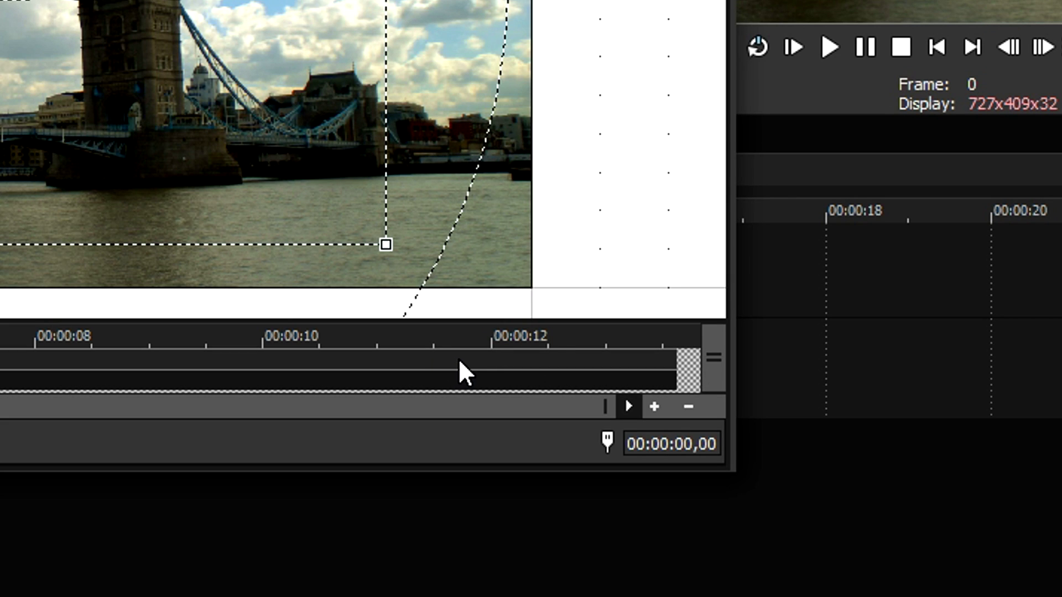
pyautogui.click(675, 363)
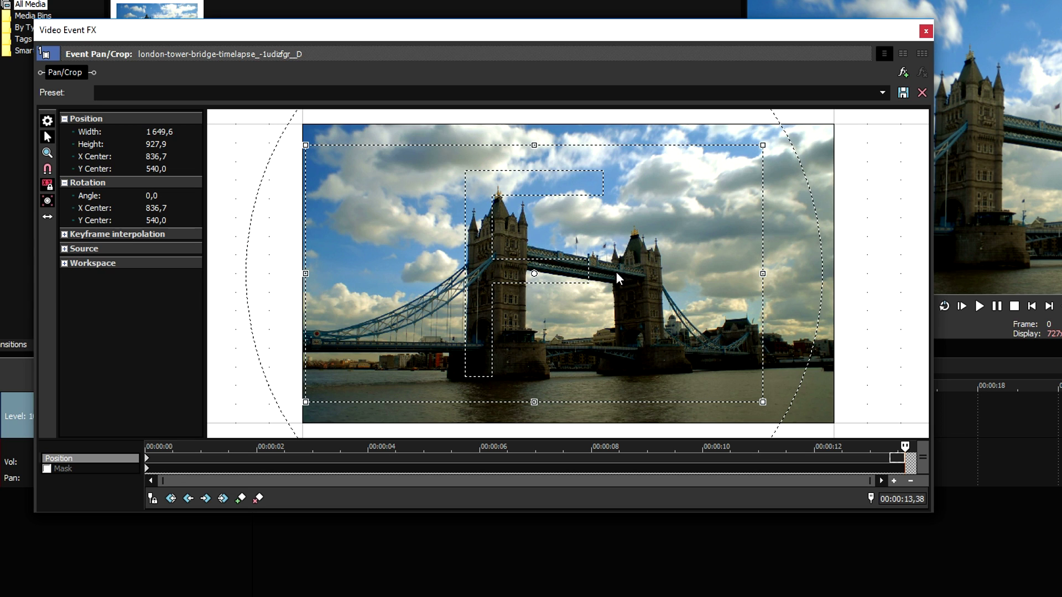
pyautogui.moveTo(606, 232); pyautogui.dragTo(679, 229)
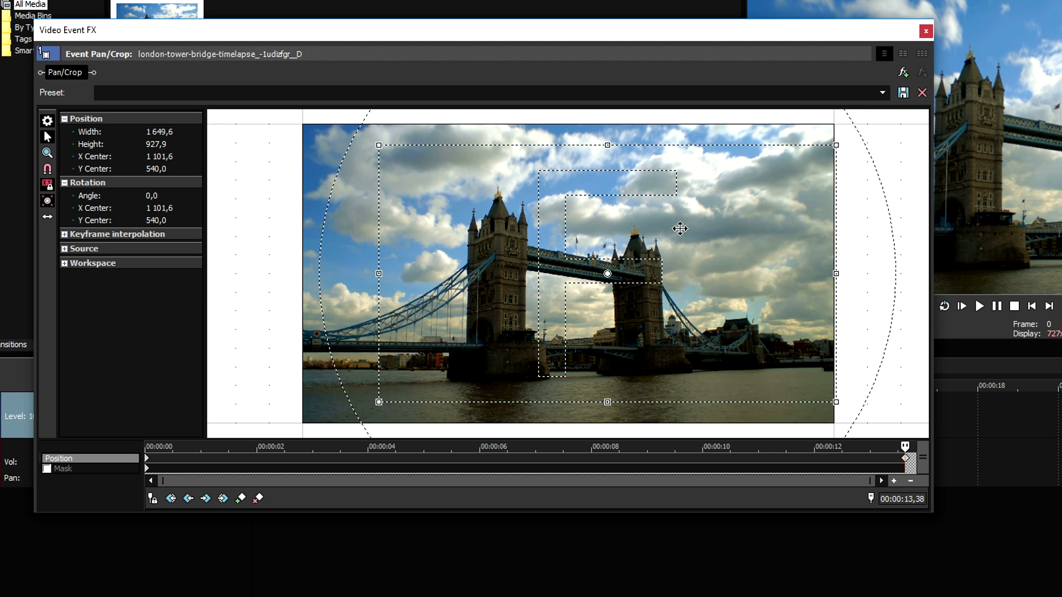
pyautogui.moveTo(680, 228); pyautogui.dragTo(676, 228)
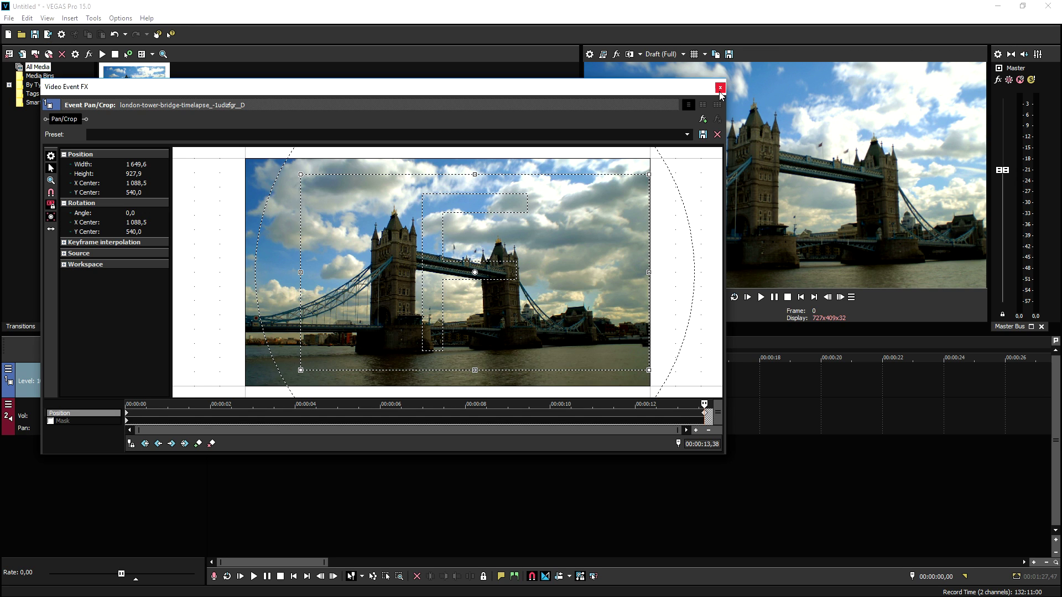
pyautogui.click(719, 88)
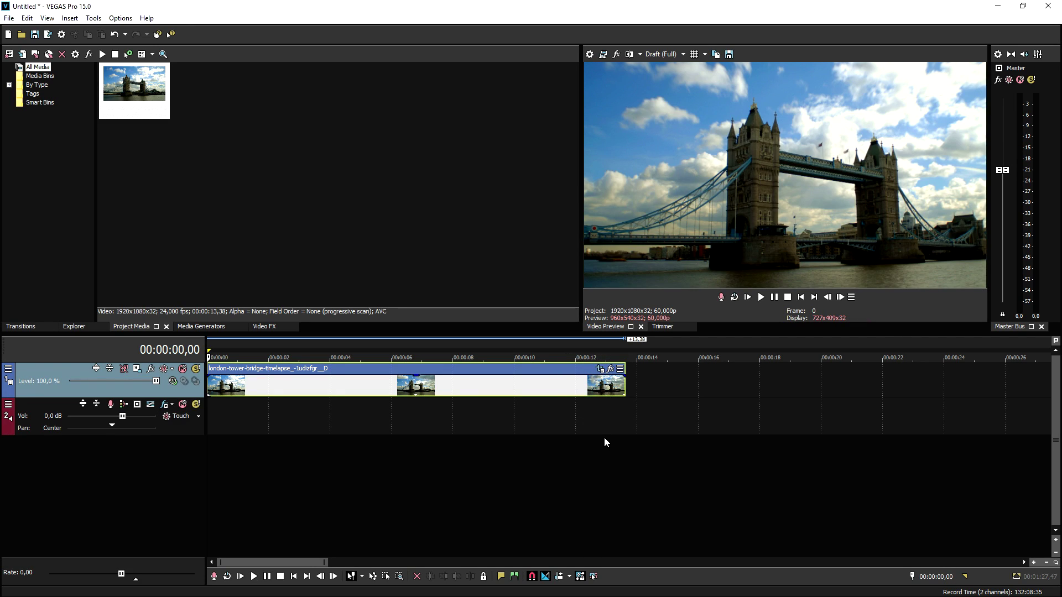
# Rotate the clip's Pan/Crop frame to about 4.2° at the first keyframe and about -3.8° at the 00:00:13,38 keyframe
pyautogui.click(603, 368)
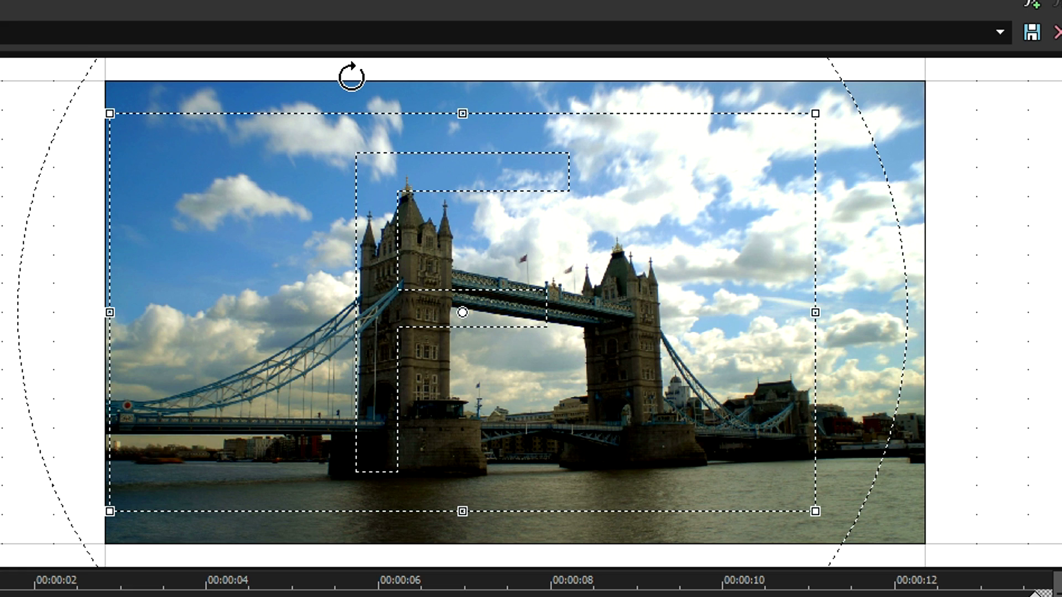
pyautogui.moveTo(356, 107); pyautogui.dragTo(342, 114)
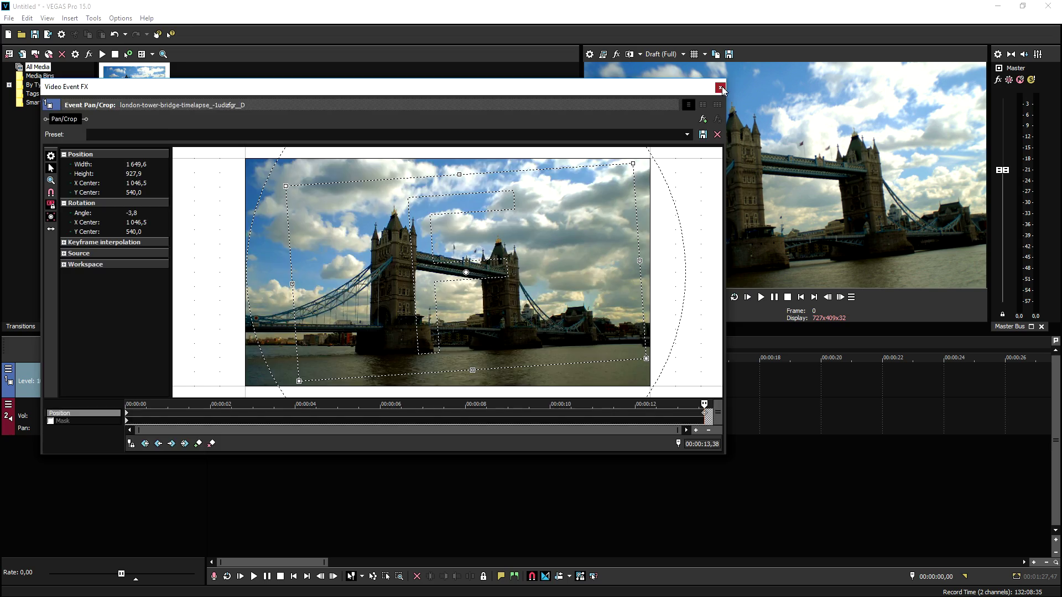
pyautogui.click(720, 88)
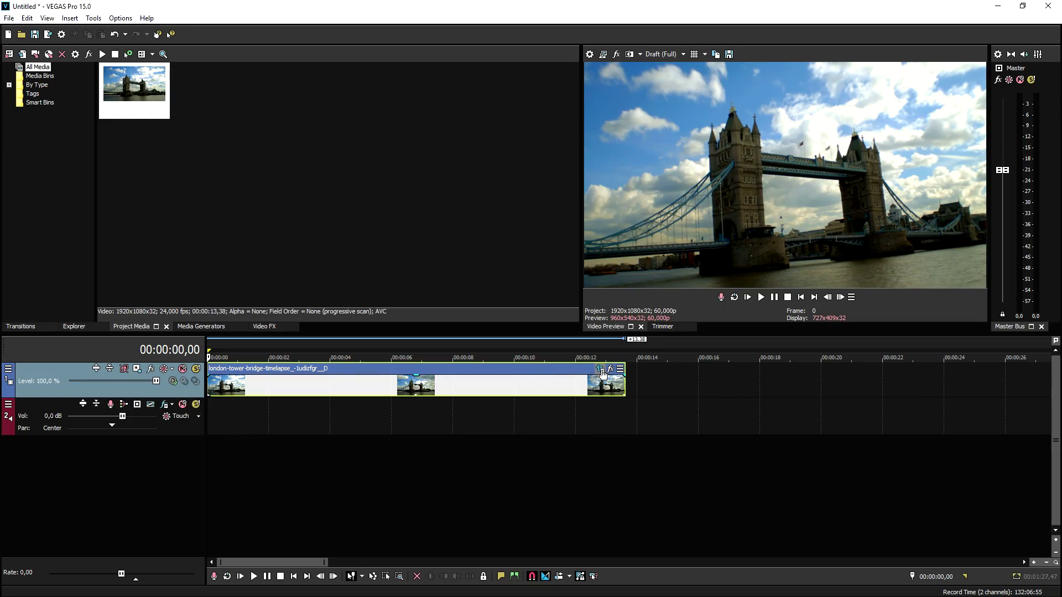
# Add a Pan/Crop keyframe at 00:00:00,30 with the frame shrunk to about 185 × 104 and rotated to about -130°
pyautogui.click(601, 371)
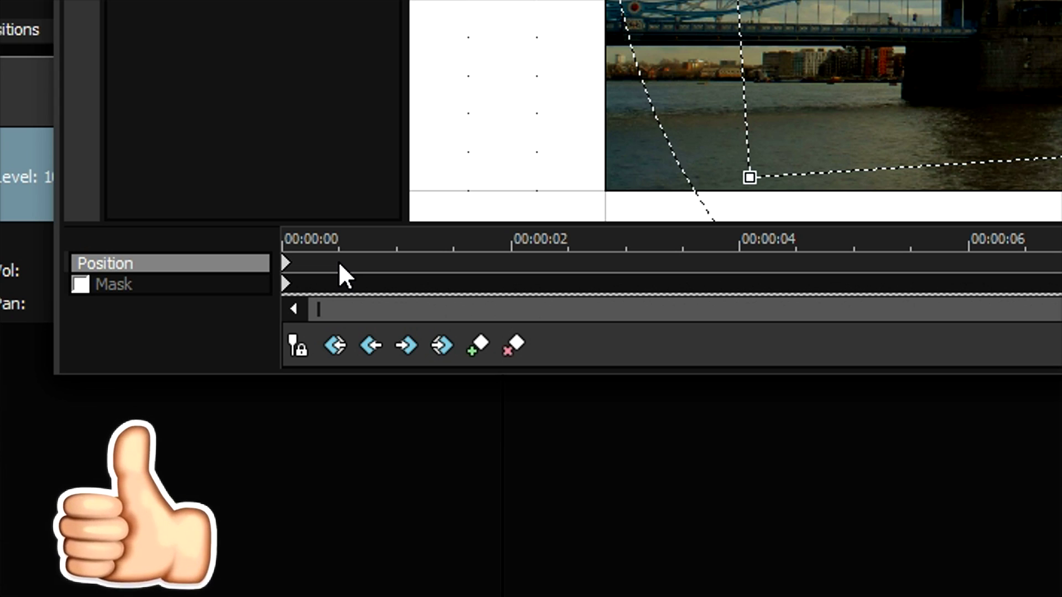
pyautogui.click(145, 415)
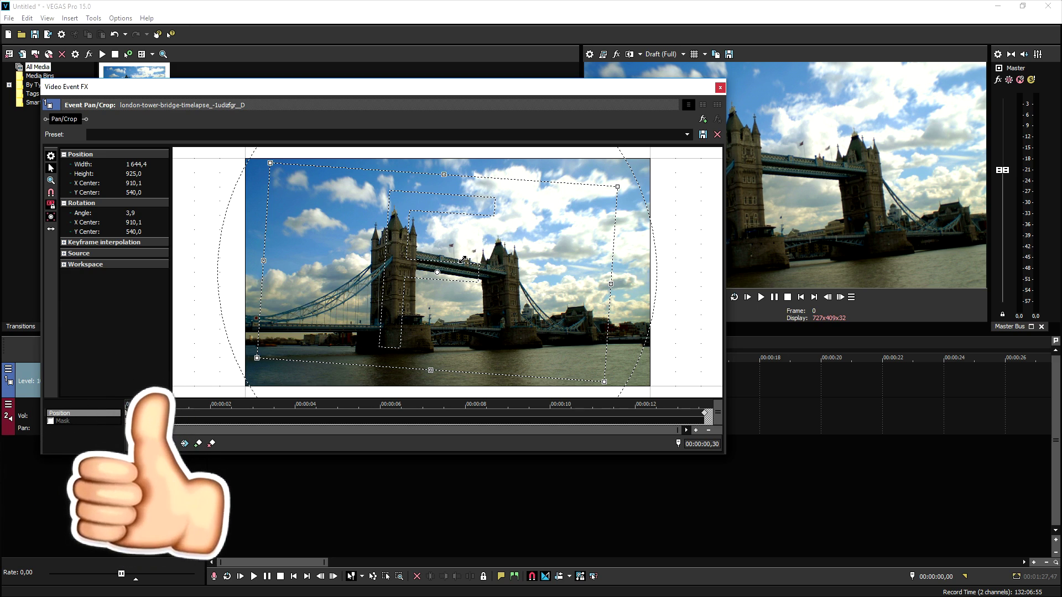
pyautogui.moveTo(463, 260); pyautogui.dragTo(459, 262)
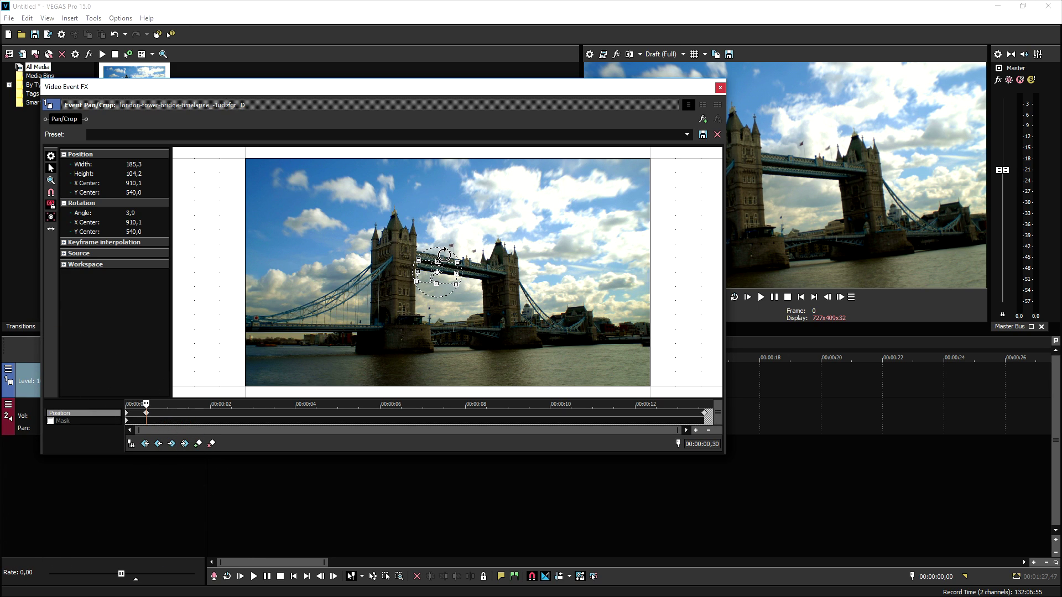
pyautogui.moveTo(402, 247); pyautogui.dragTo(398, 250)
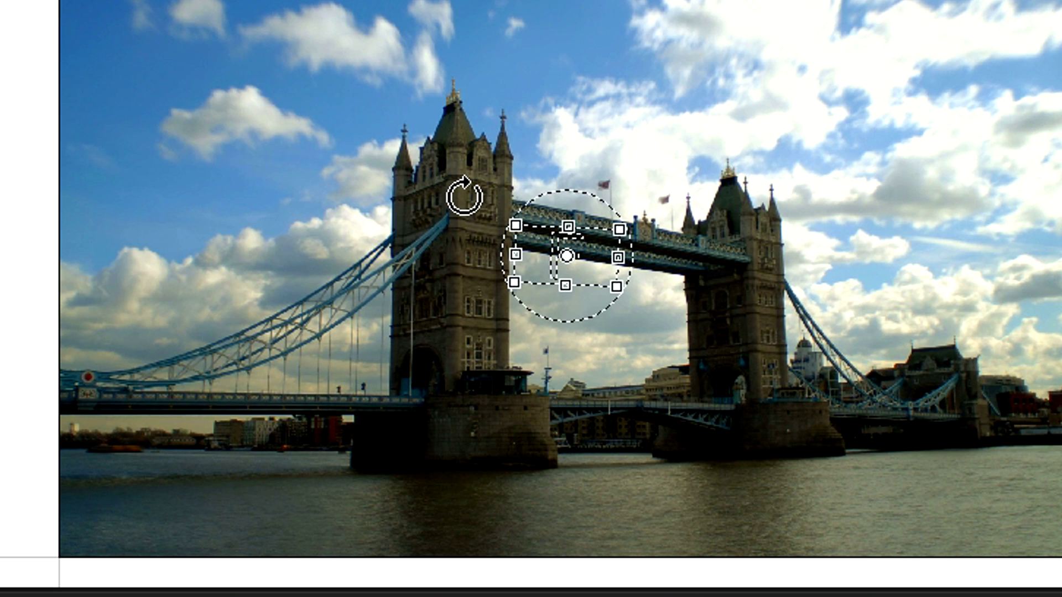
pyautogui.moveTo(463, 196); pyautogui.dragTo(569, 161)
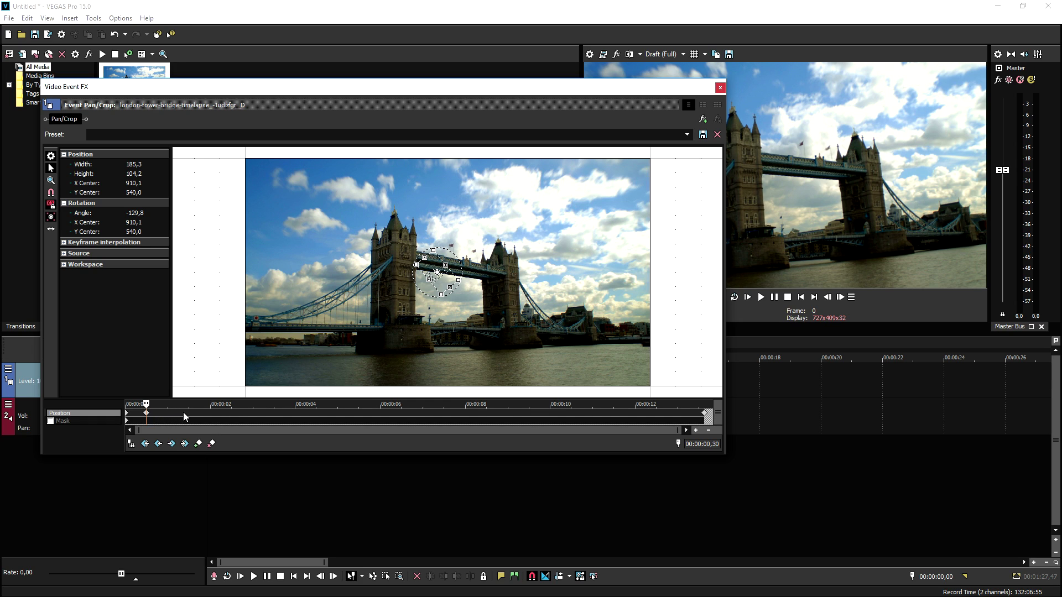
# Add a Pan/Crop keyframe at 00:00:01,29 with the frame rotated to about 2.6° and enlarged to about 1,545 × 869
pyautogui.click(188, 410)
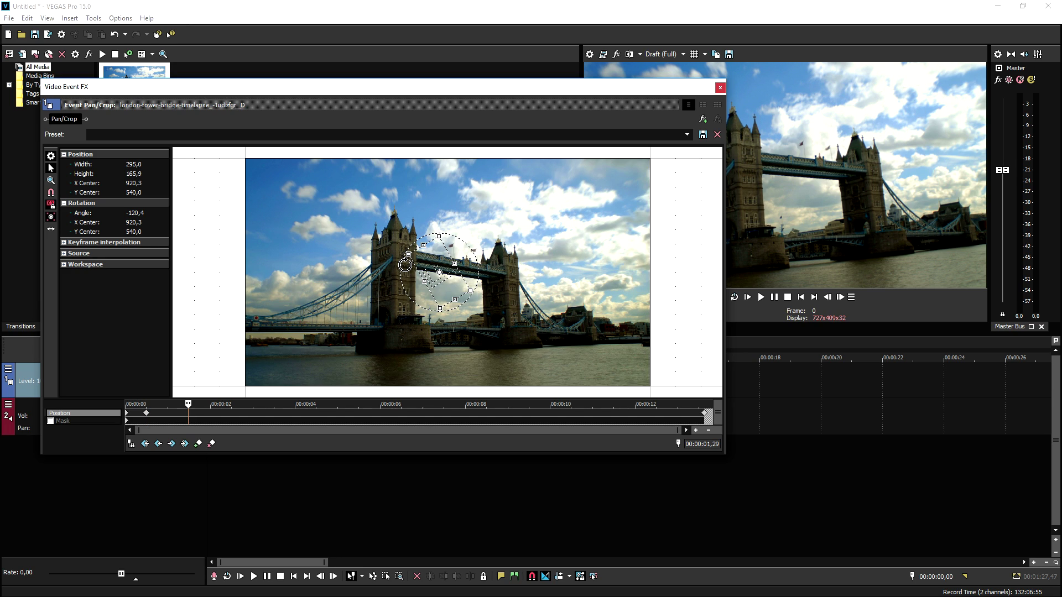
pyautogui.moveTo(480, 234)
pyautogui.mouseDown()
pyautogui.moveTo(488, 246)
pyautogui.moveTo(470, 252)
pyautogui.mouseUp()
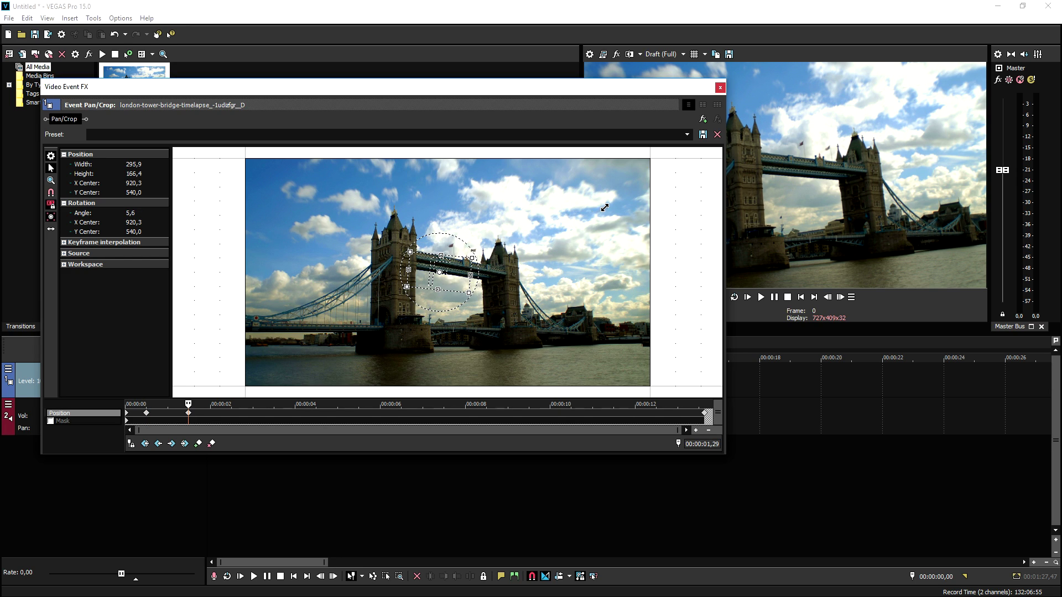
pyautogui.click(720, 87)
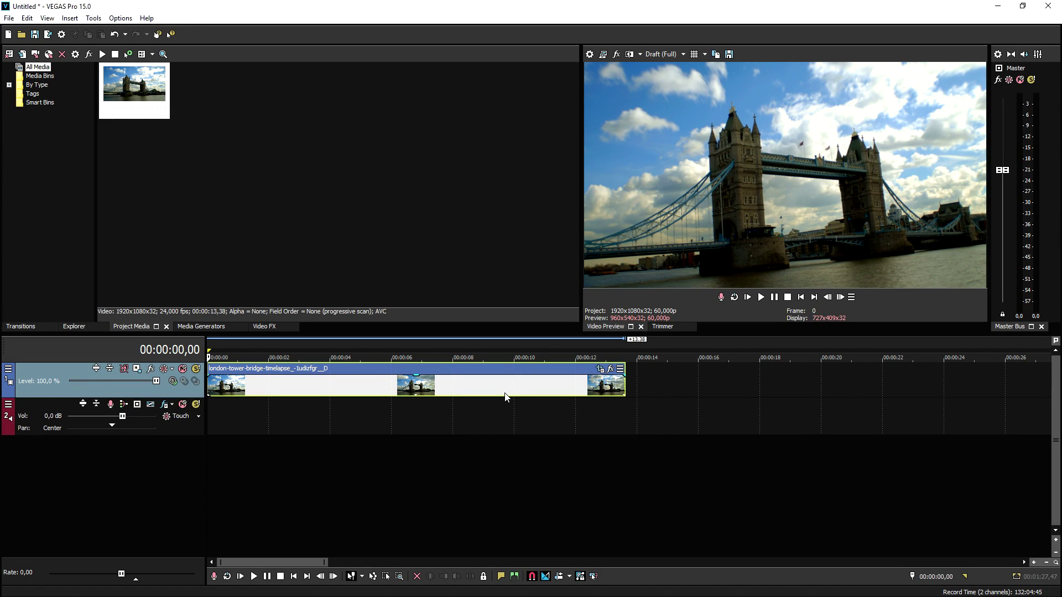
# Delete the clip's Pan/Crop keyframes at 00:00:13,38, 00:00:01,29 and 00:00:00,30, and restore the first keyframe to the default 1,920 × 1,080 frame
pyautogui.click(610, 368)
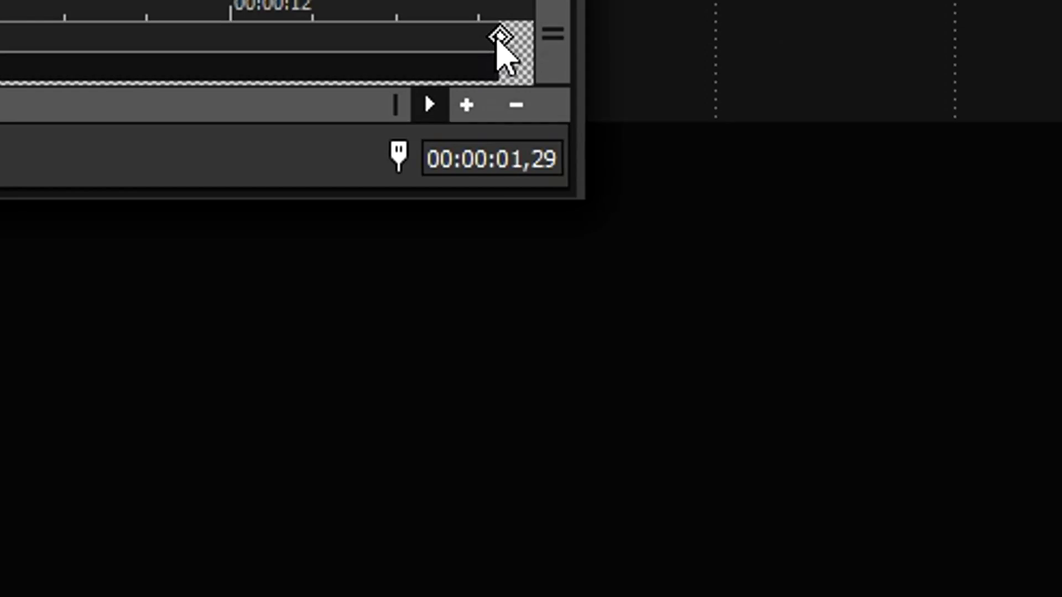
pyautogui.rightClick(498, 38)
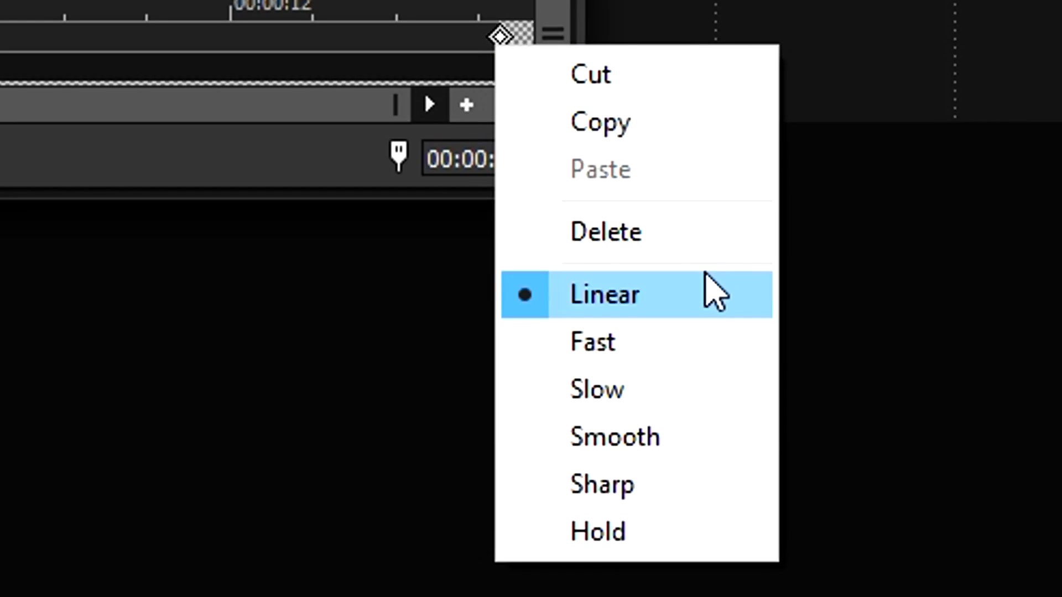
pyautogui.click(659, 230)
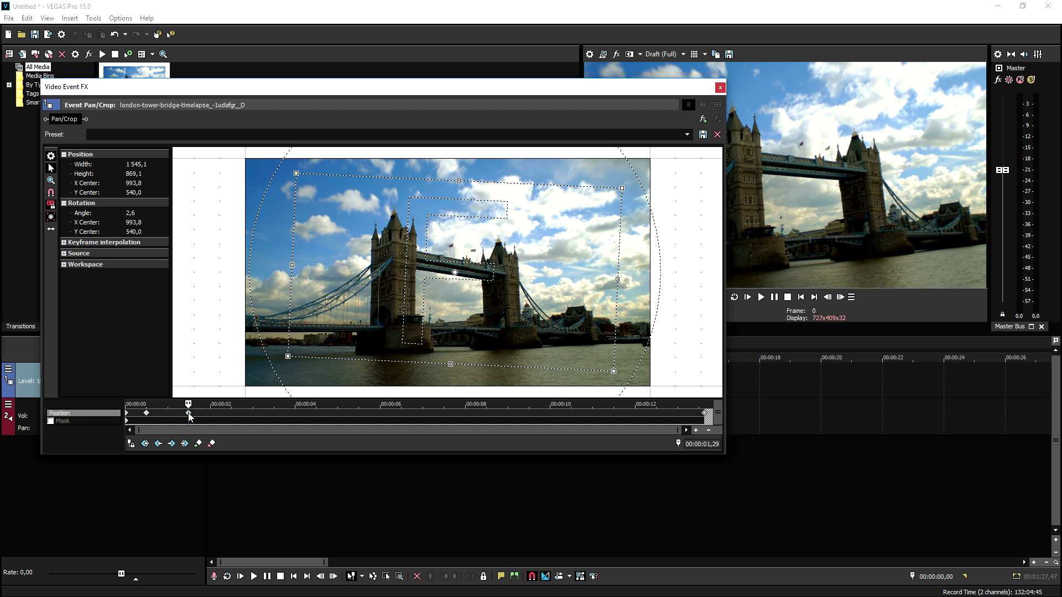
pyautogui.rightClick(188, 414)
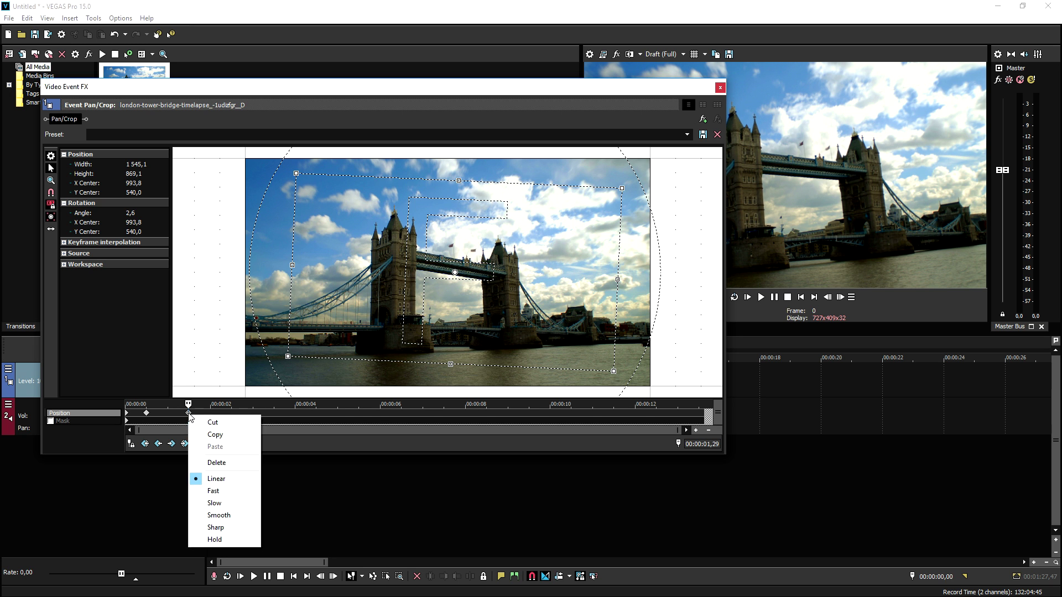
pyautogui.click(207, 463)
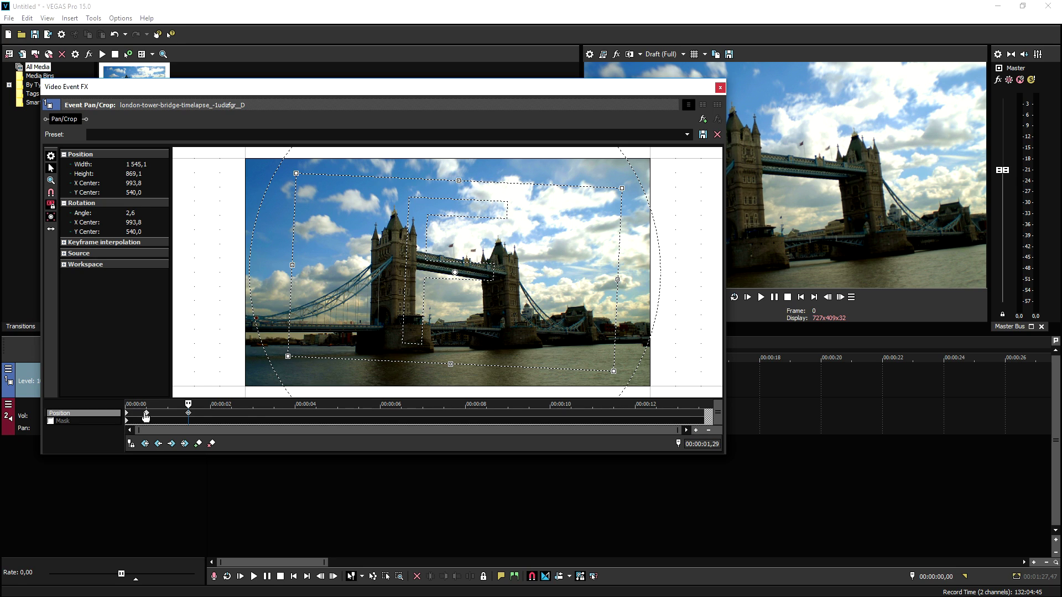
pyautogui.rightClick(146, 414)
pyautogui.click(178, 463)
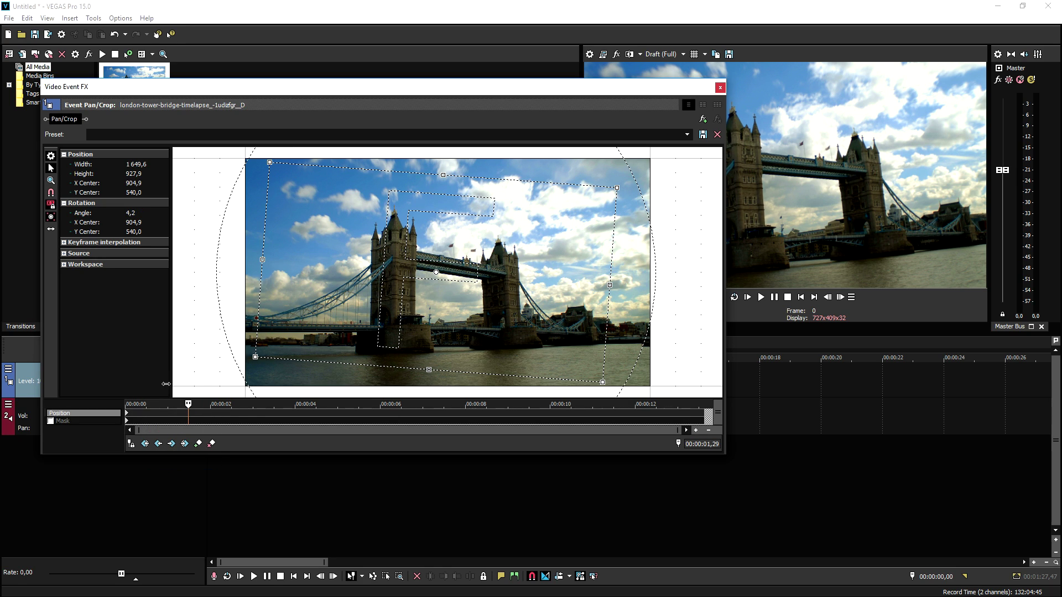
pyautogui.rightClick(350, 304)
pyautogui.click(362, 313)
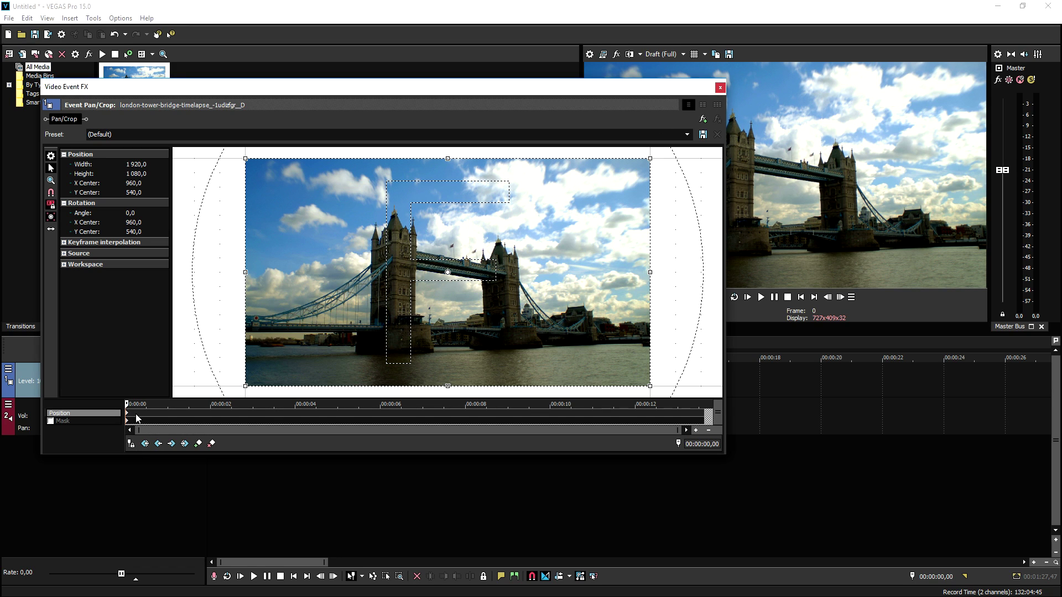
# Add Pan/Crop keyframes three and five frames in, at 00:00:00,03 and 00:00:00,05, with the frame shrunk to about 1,845 × 1,038
pyautogui.scroll(4, 138, 419)
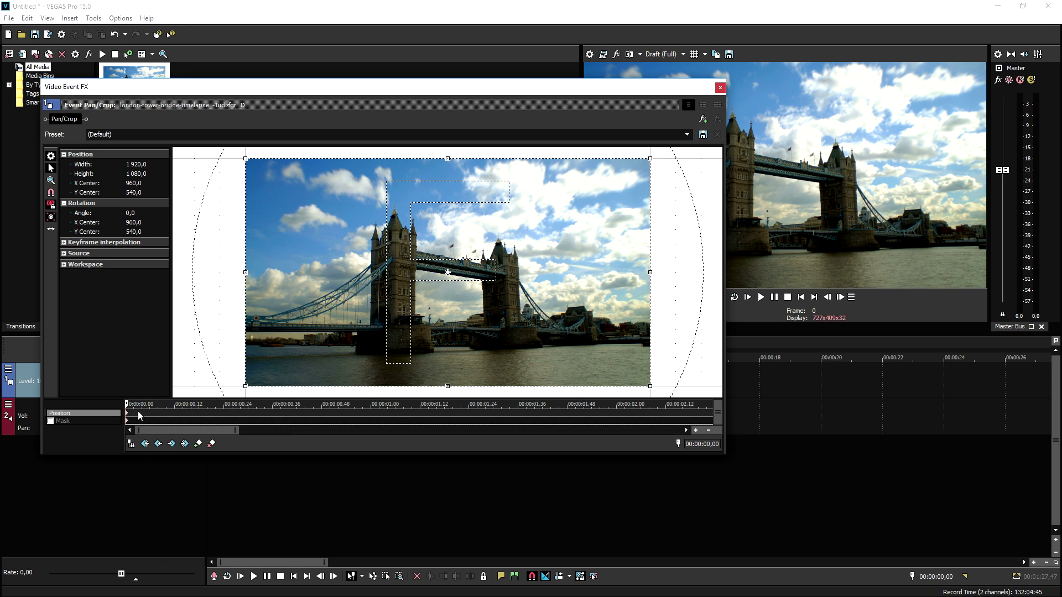
pyautogui.press('Right')
pyautogui.press('Right')
pyautogui.press('Right')
pyautogui.moveTo(355, 304); pyautogui.dragTo(357, 293)
pyautogui.moveTo(301, 320); pyautogui.dragTo(193, 416)
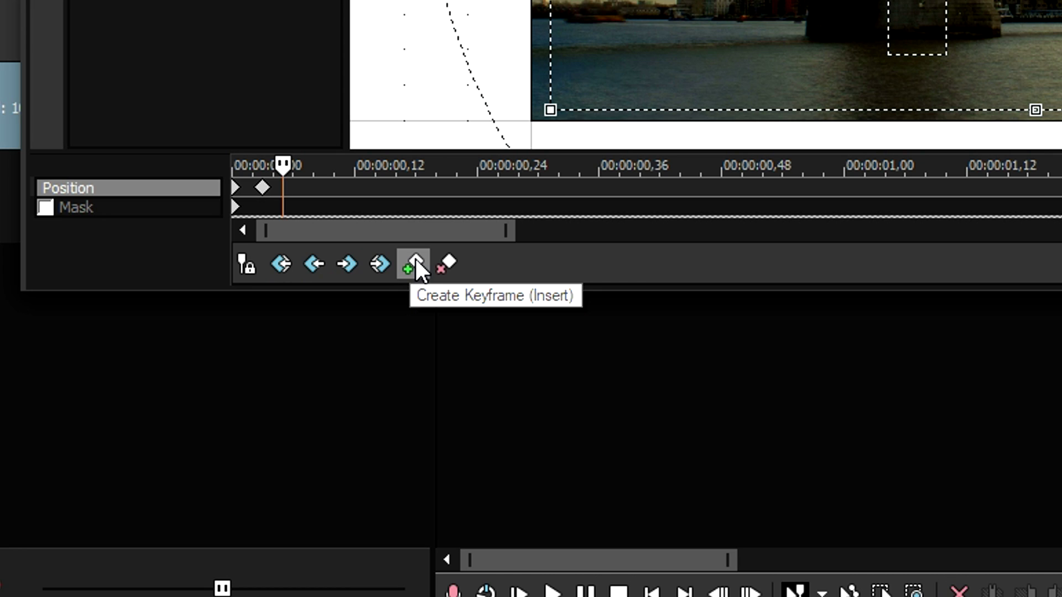
pyautogui.click(185, 444)
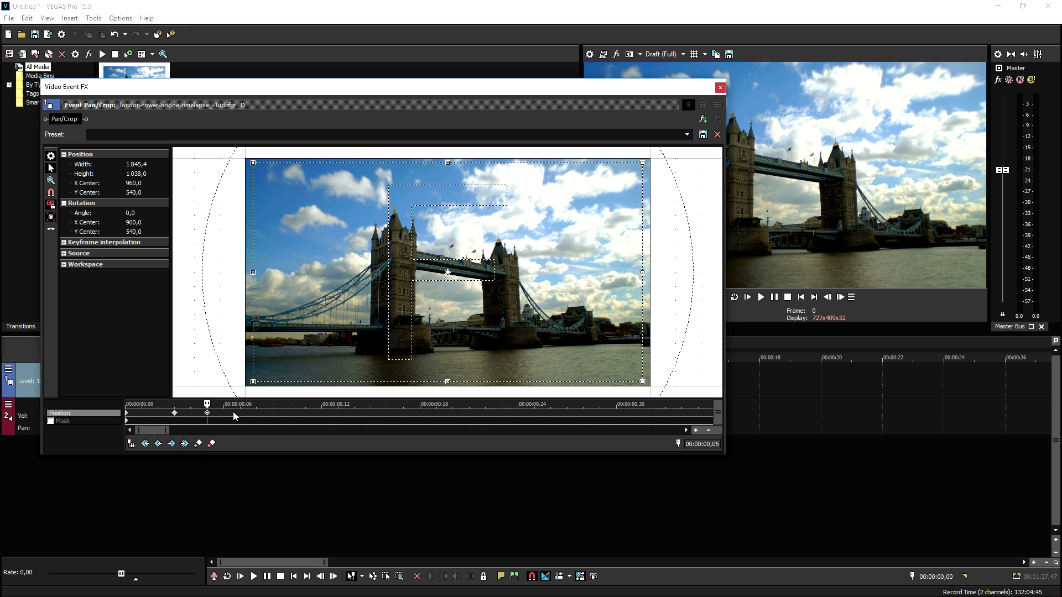
# Restore the Pan/Crop frame to the default 1,920 × 1,080 at 00:00:00,07 and close the Video Event FX window
pyautogui.press('Right')
pyautogui.press('Right')
pyautogui.rightClick(398, 271)
pyautogui.click(412, 287)
pyautogui.click(719, 88)
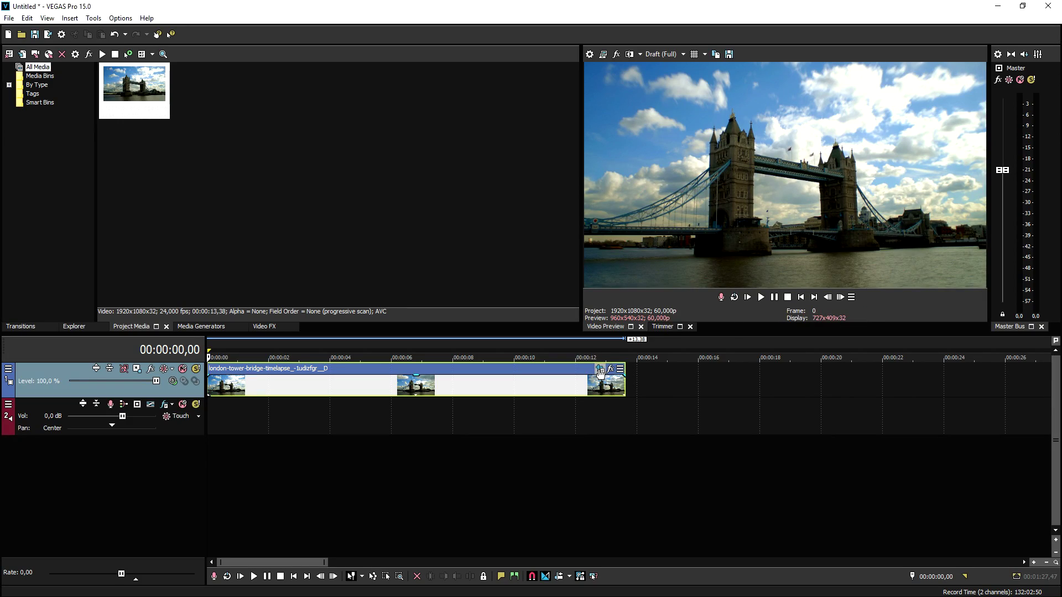
# Open the bridge clip's Event Pan/Crop and paste the copied pulse keyframes at 00:00:00,09 and 00:00:00,15
pyautogui.click(600, 372)
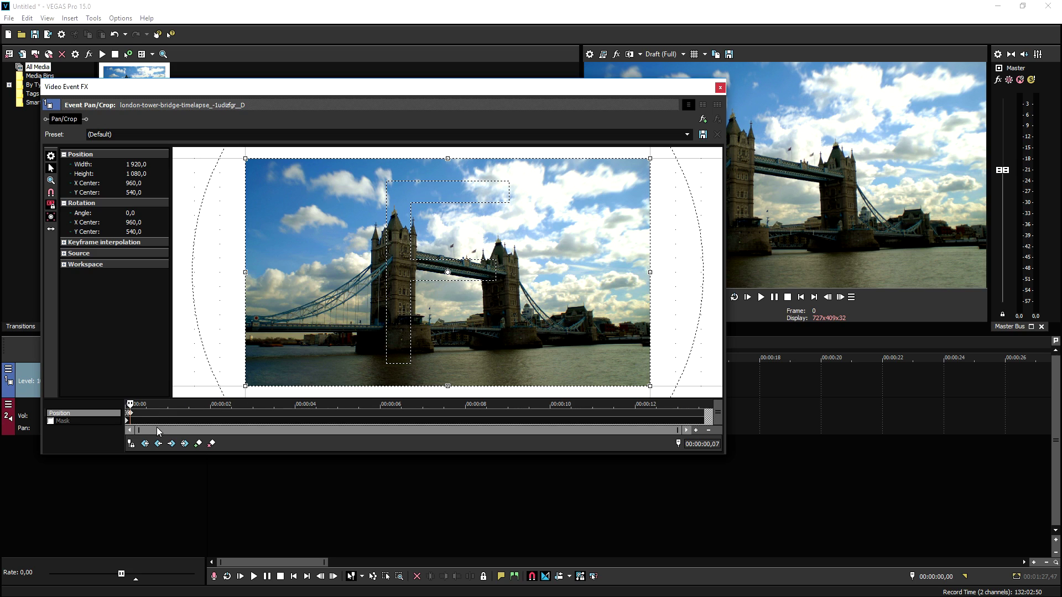
pyautogui.click(159, 414)
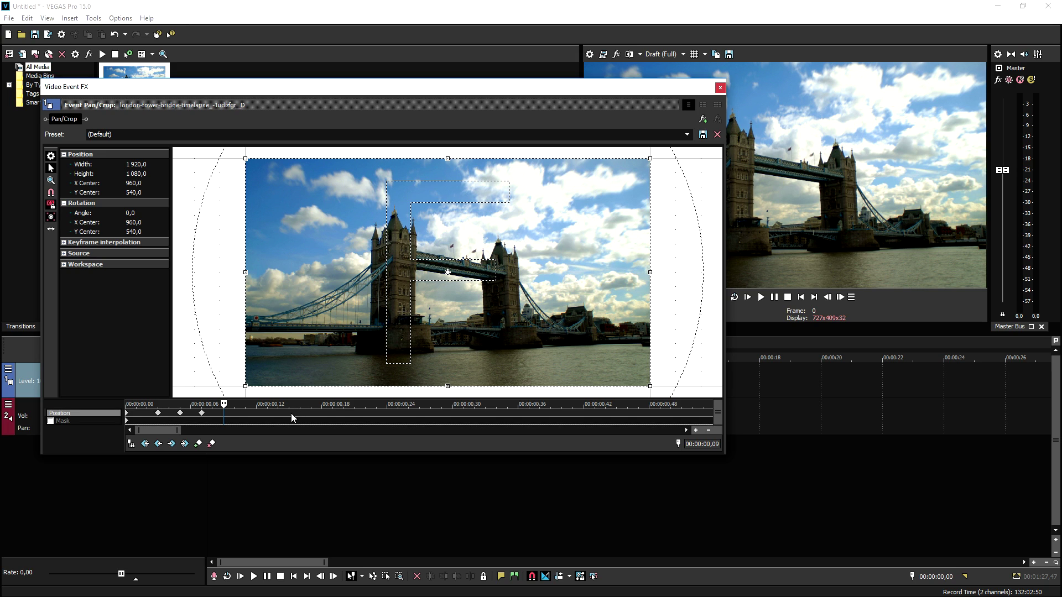
pyautogui.hotkey('ctrl', 'v')
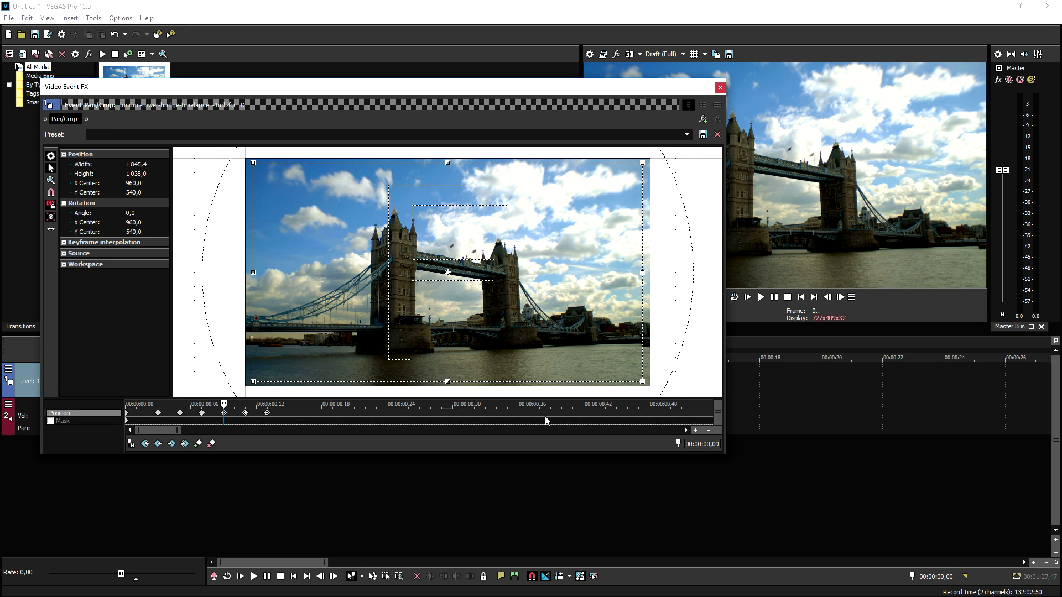
pyautogui.click(288, 416)
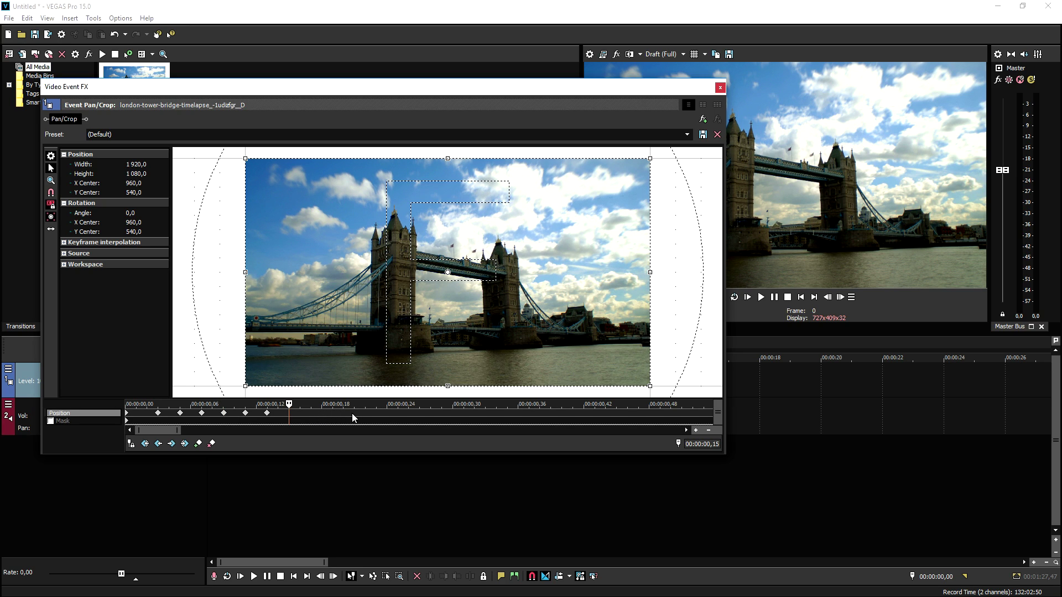
pyautogui.hotkey('ctrl', 'v')
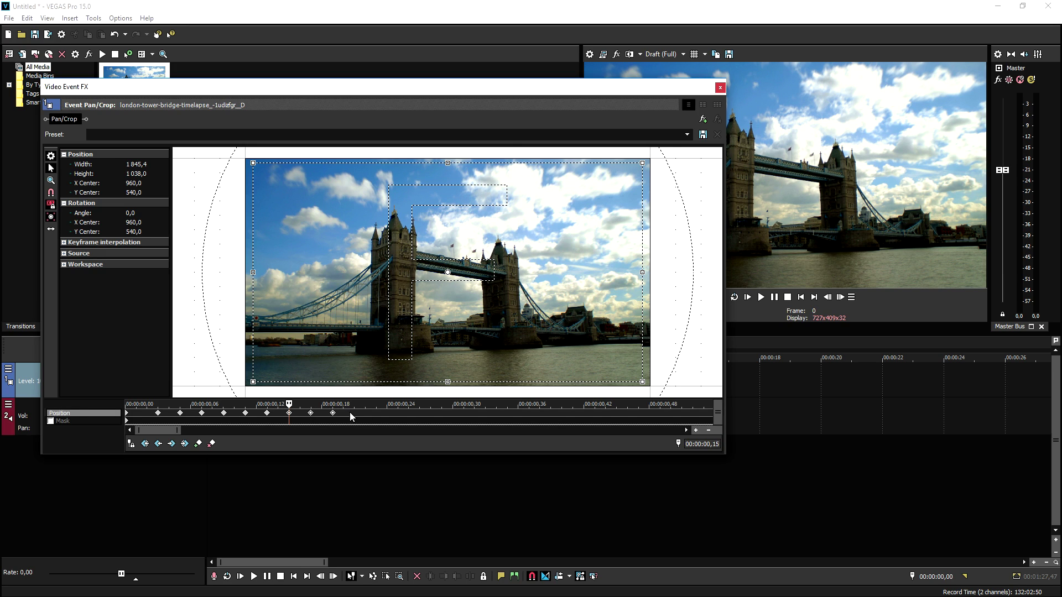
# Paste the pulse keyframes again at 00:00:00,21 and 00:00:00,27 in the Pan/Crop keyframe timeline
pyautogui.click(349, 413)
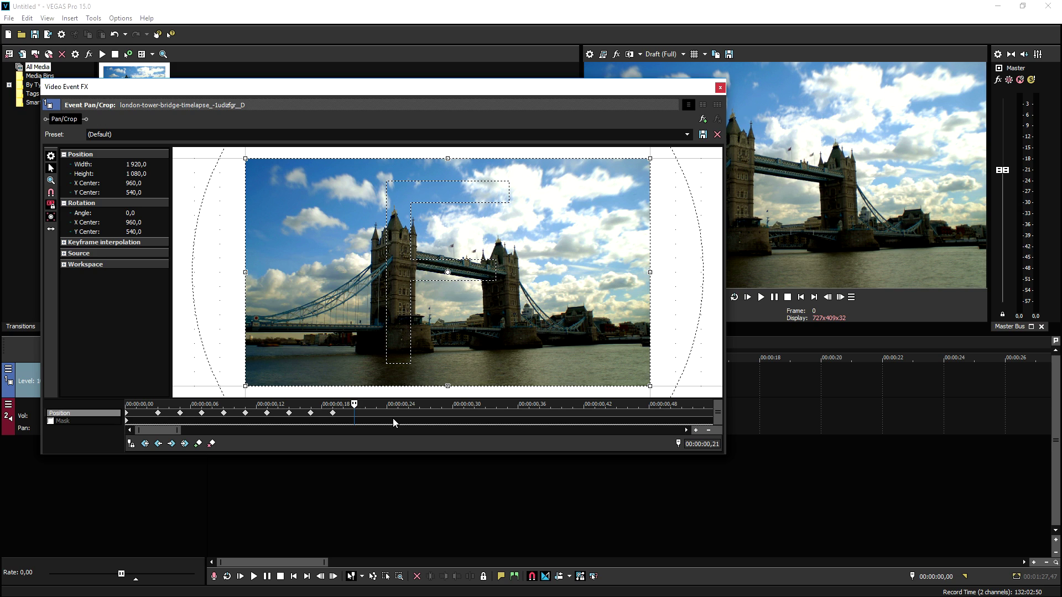
pyautogui.hotkey('ctrl', 'v')
pyautogui.click(413, 411)
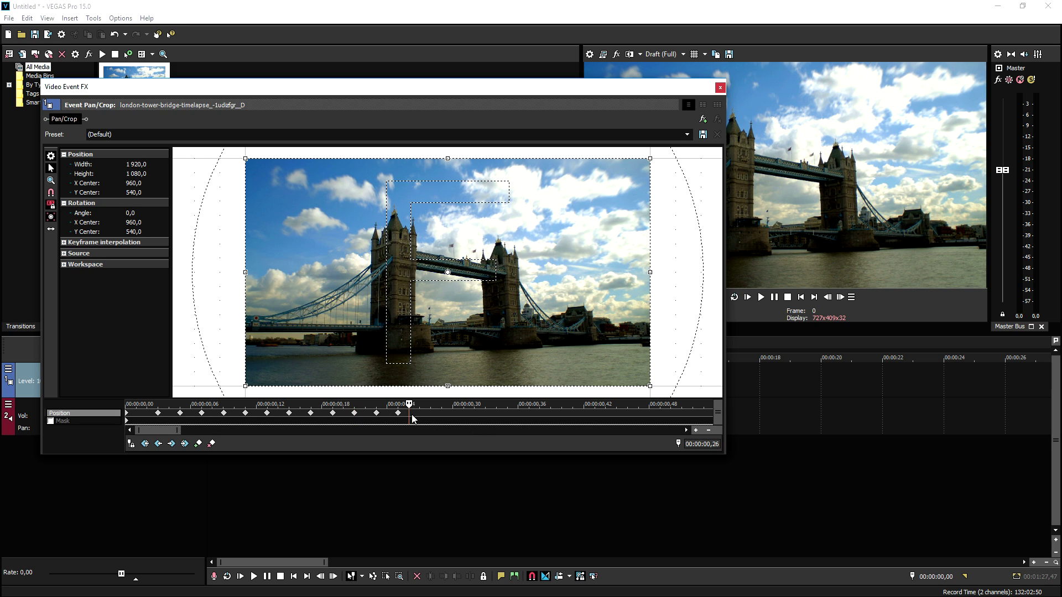
pyautogui.scroll(3, 412, 413)
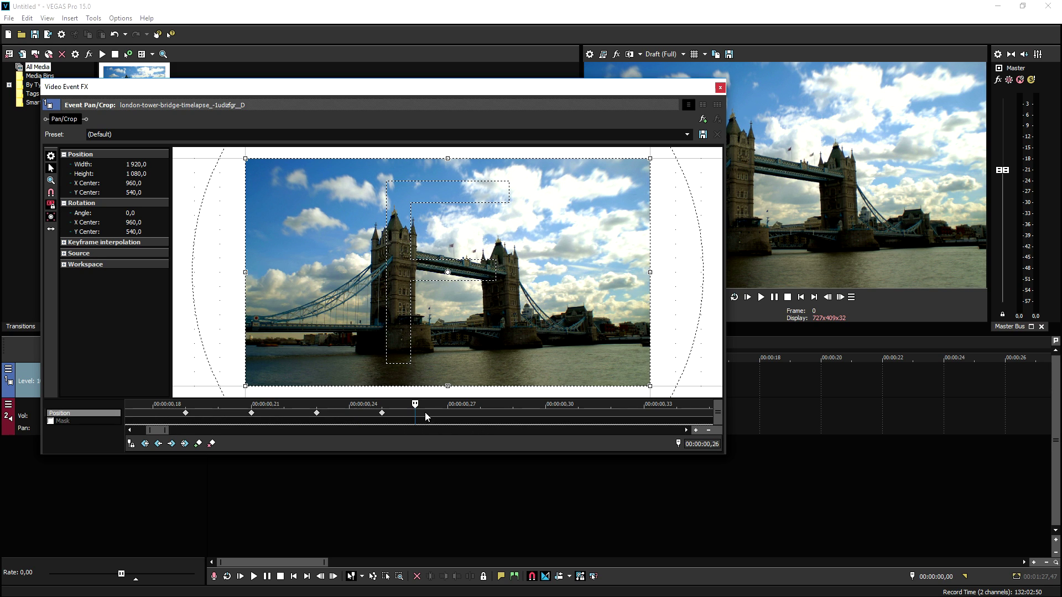
pyautogui.click(448, 413)
pyautogui.hotkey('ctrl', 'v')
# Paste the pulse keyframes once more at 00:00:00,33 and close the Video Event FX window
pyautogui.scroll(-4, 393, 412)
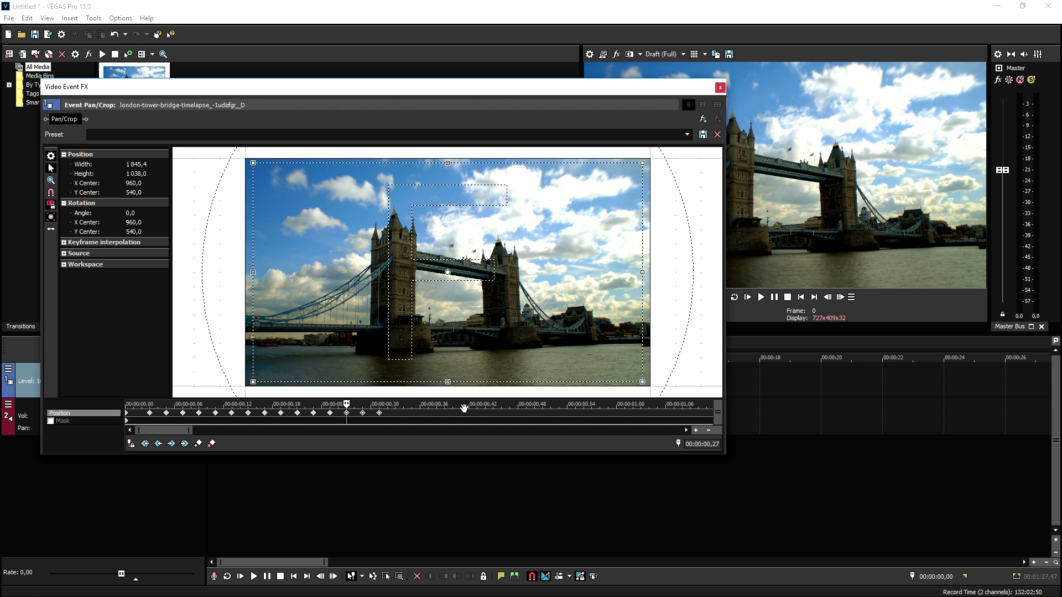
pyautogui.click(394, 413)
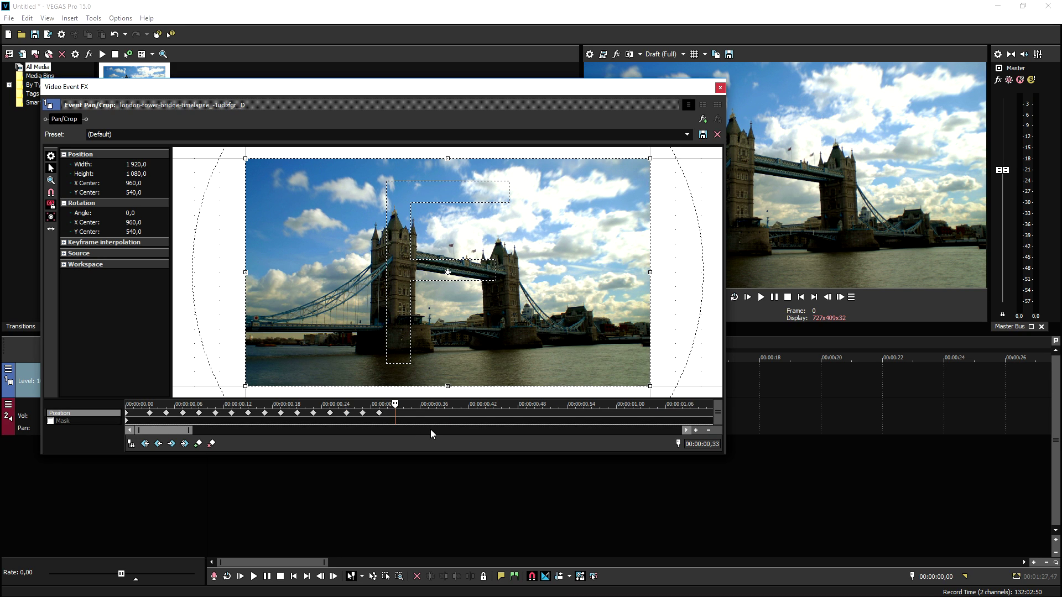
pyautogui.hotkey('ctrl', 'v')
pyautogui.click(441, 414)
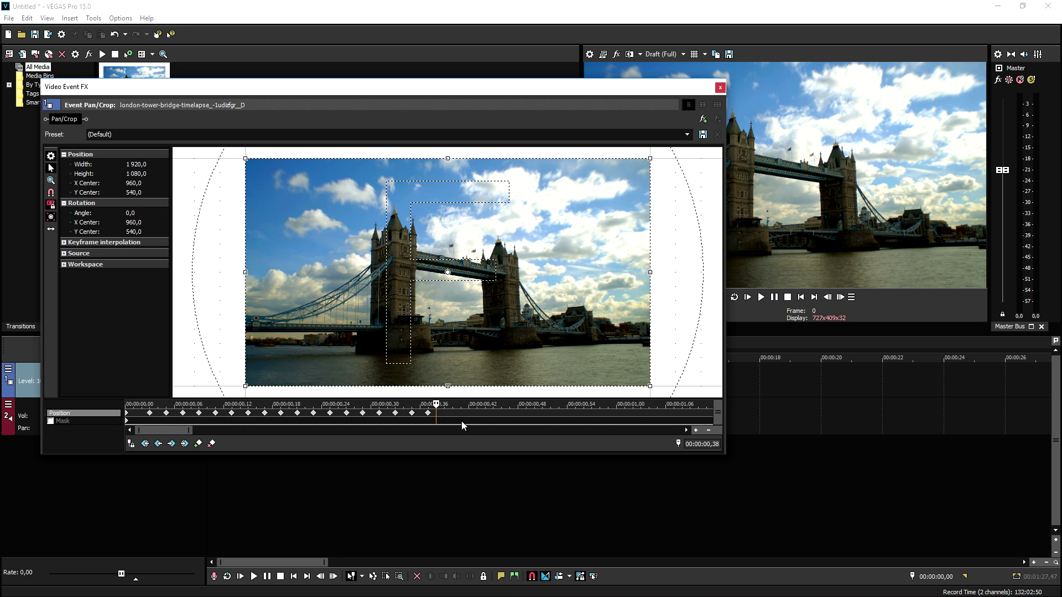
pyautogui.click(720, 88)
# Play back the zoom pulse from the start and stretch the bridge clip's end out to about 24 seconds
pyautogui.press('space')
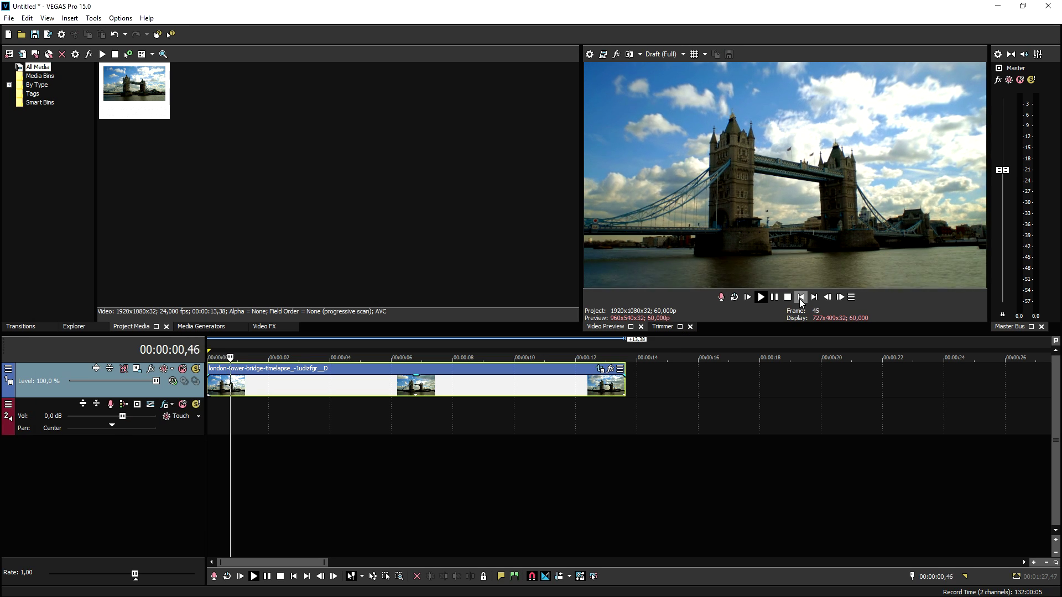
pyautogui.click(798, 299)
pyautogui.moveTo(394, 382); pyautogui.dragTo(936, 382)
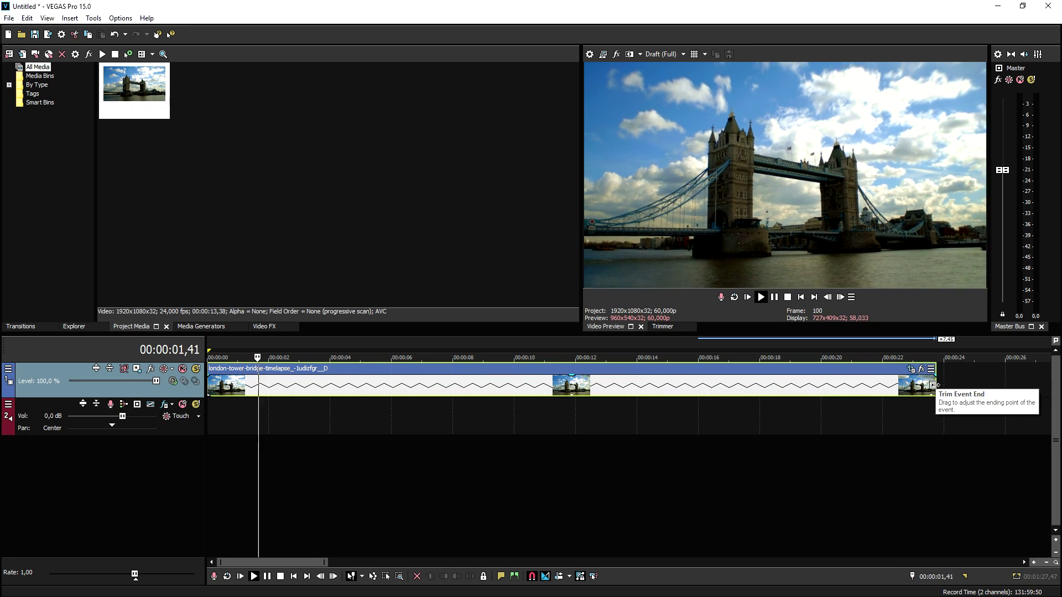
# Examine the extended row of pulse keyframes in the bridge clip's Pan/Crop timeline and close the Video Event FX window
pyautogui.scroll(-2, 936, 387)
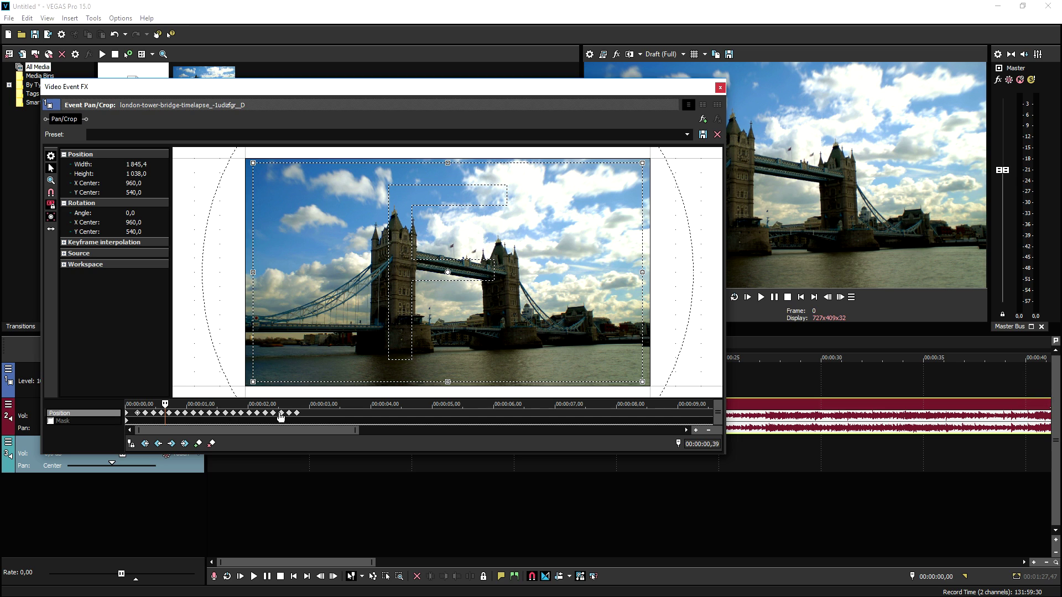
pyautogui.click(145, 414)
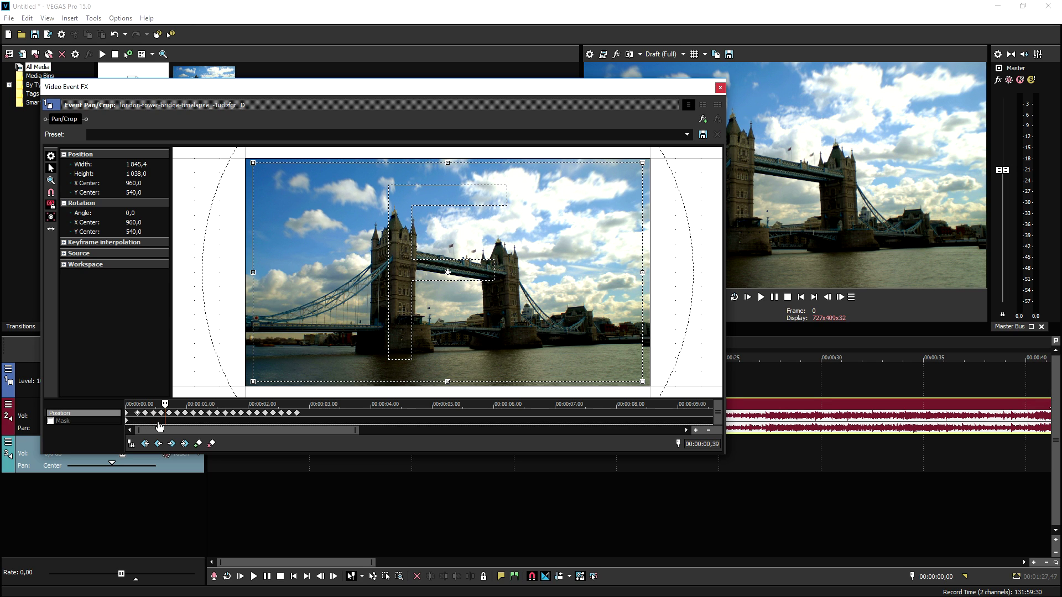
pyautogui.click(720, 88)
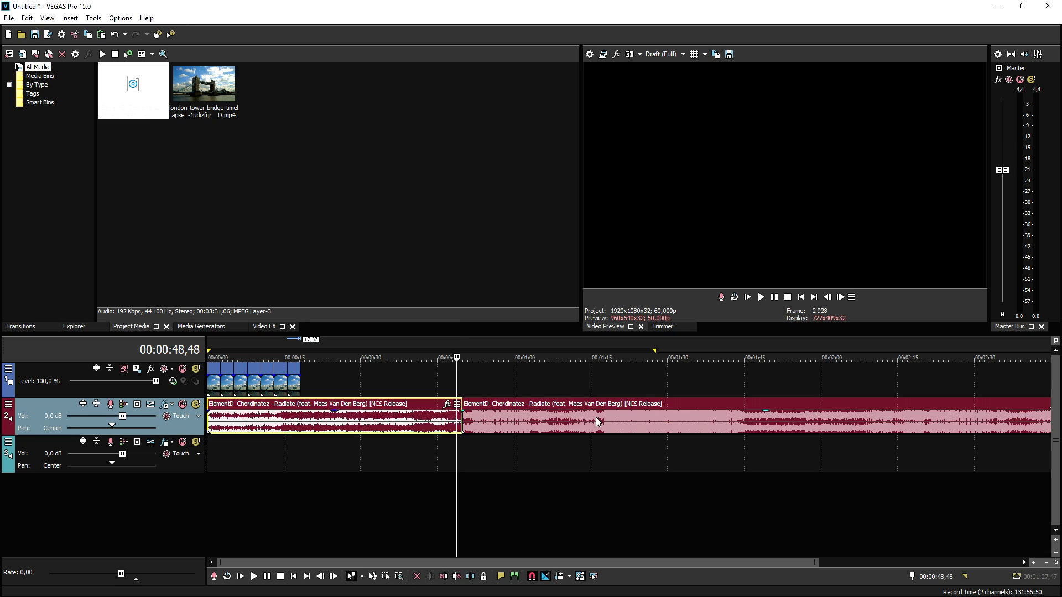
# Remove the music before the split at about 49 seconds, starting the rest at zero with a fade-in of about 2 seconds
pyautogui.hotkey('ctrl', 'z')
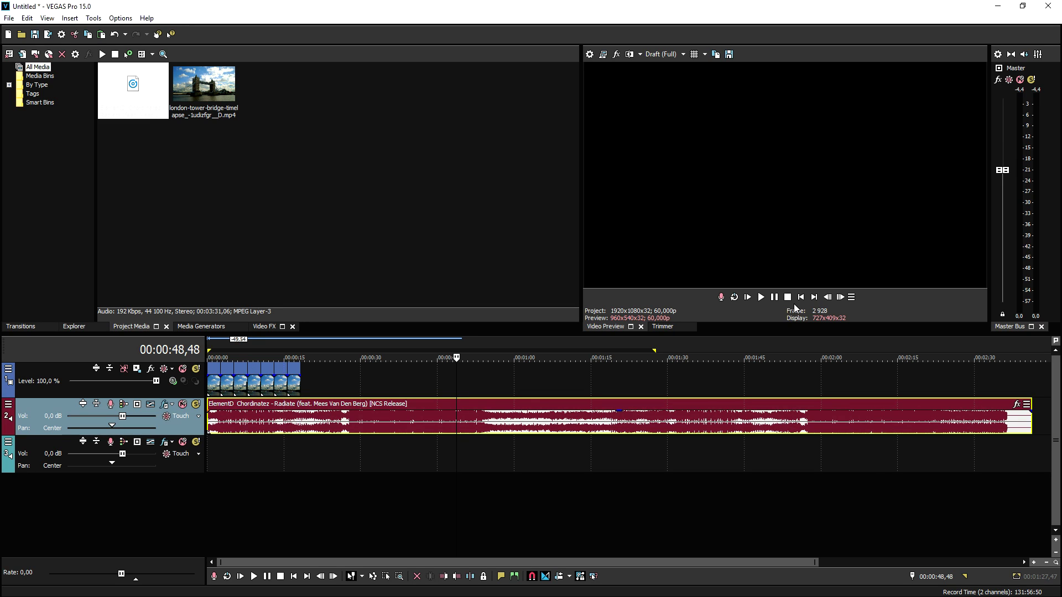
pyautogui.click(799, 297)
pyautogui.scroll(5, 212, 418)
pyautogui.moveTo(208, 410); pyautogui.dragTo(347, 410)
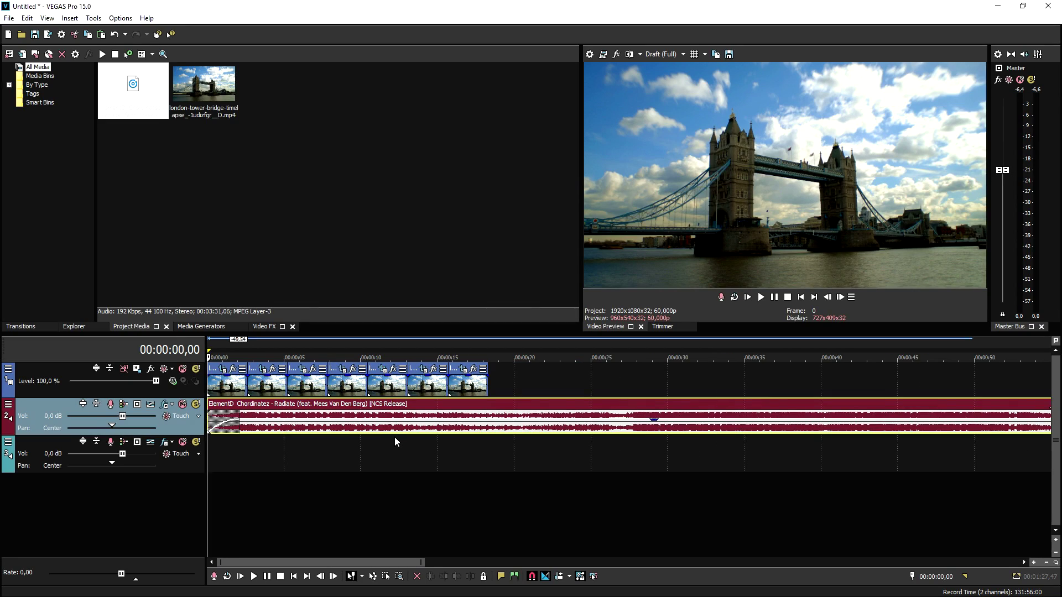
# Delete all video and audio events from the timeline
pyautogui.click(395, 441)
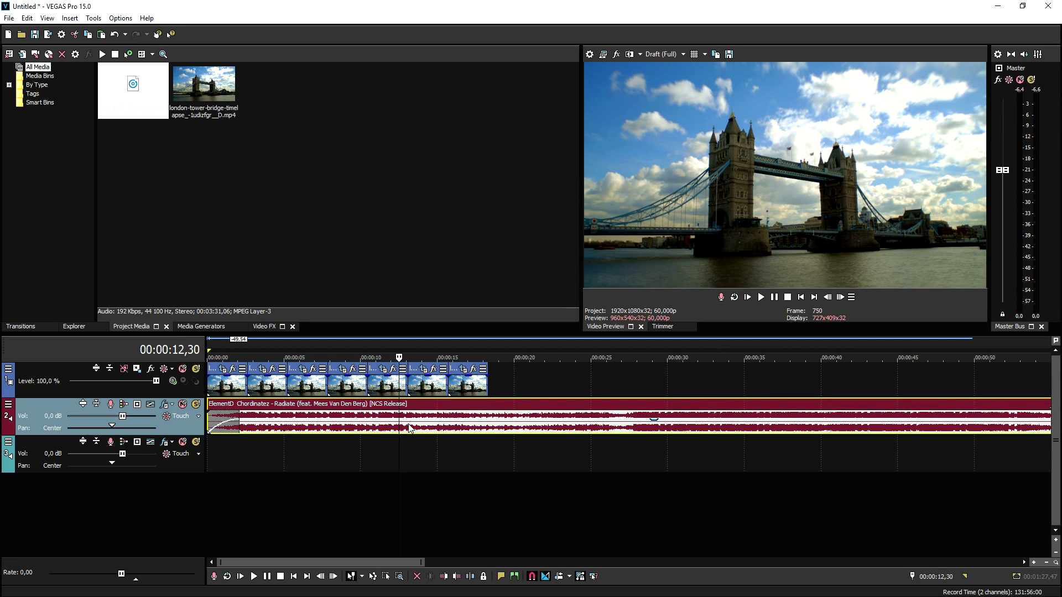
pyautogui.hotkey('ctrl', 'a')
pyautogui.press('Delete')
pyautogui.click(308, 381)
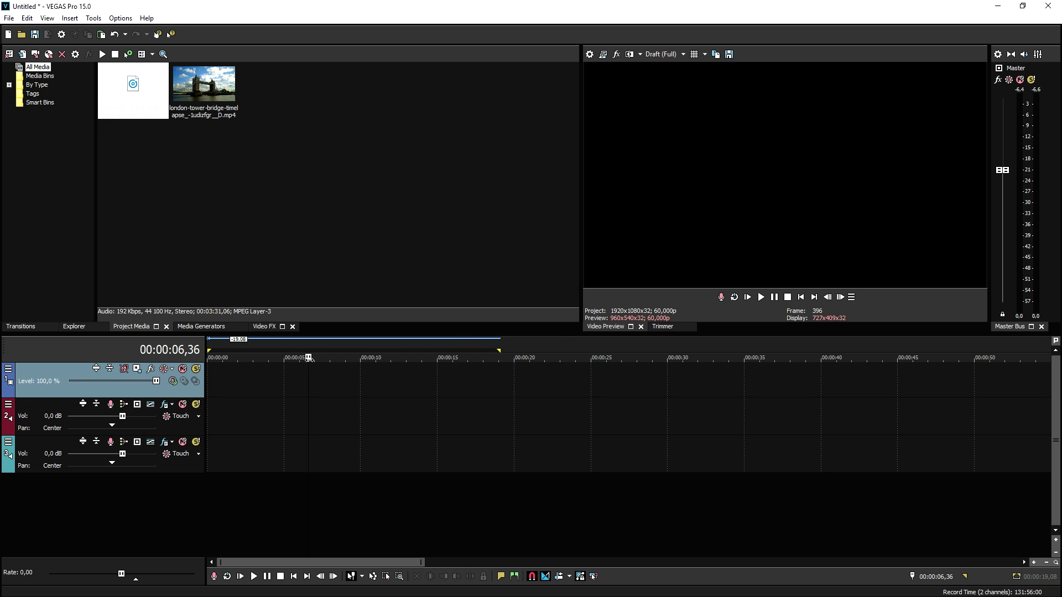
pyautogui.click(568, 344)
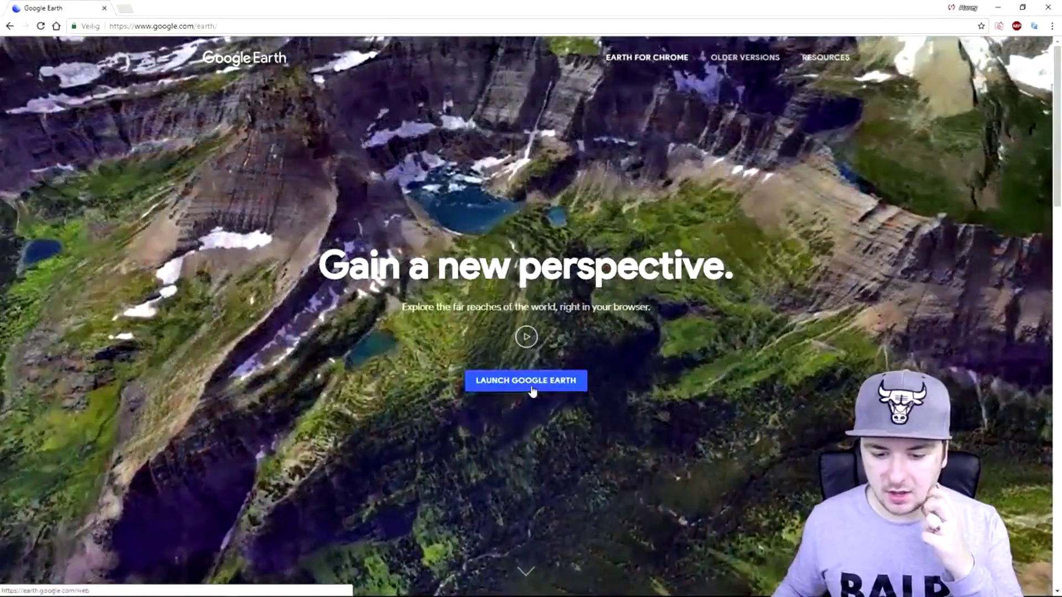
# Launch Google Earth in the browser and search for "new york"
pyautogui.click(532, 391)
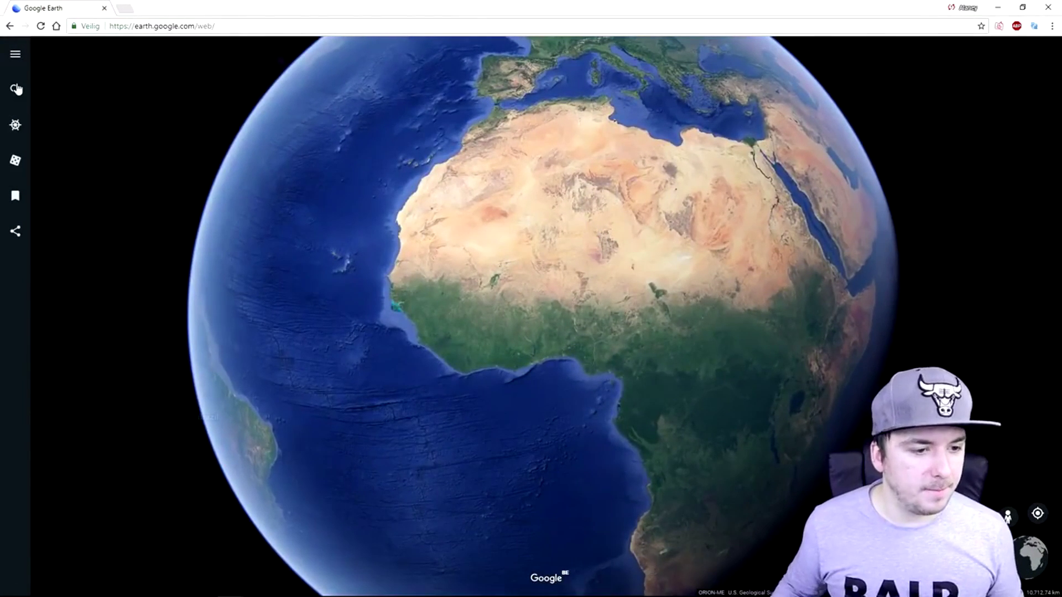
pyautogui.click(16, 89)
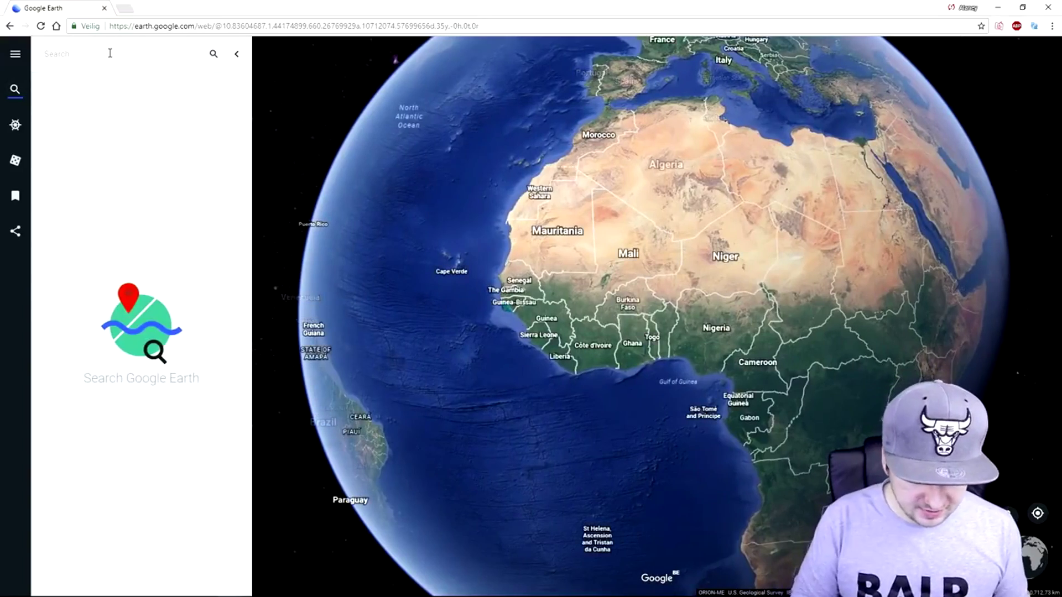
pyautogui.write('new york')
pyautogui.press('Return')
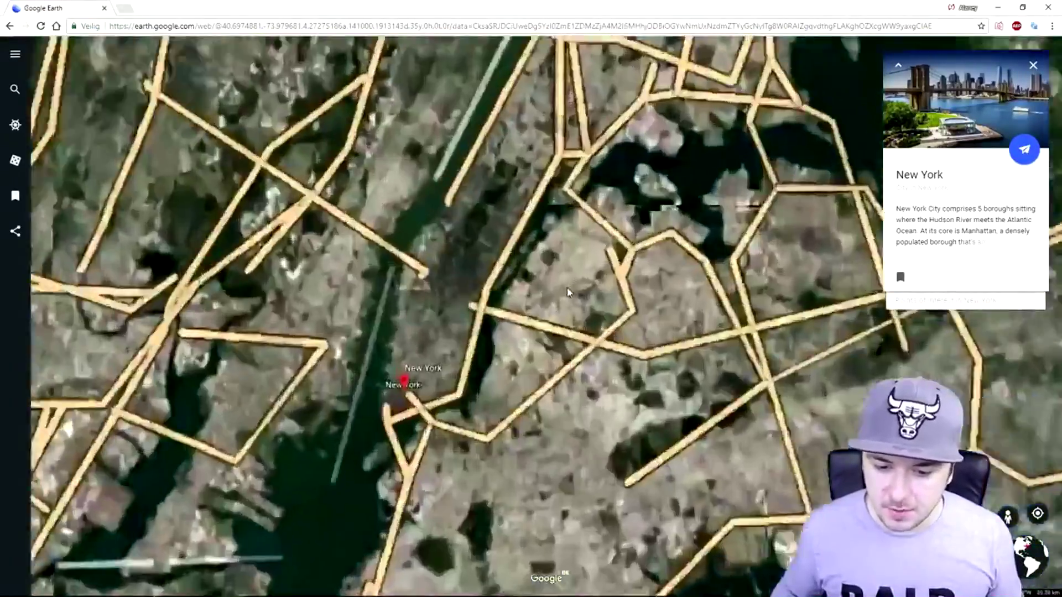
# Zoom the New York view over the East River to a camera altitude of about 4.14 km
pyautogui.scroll(-5, 509, 270)
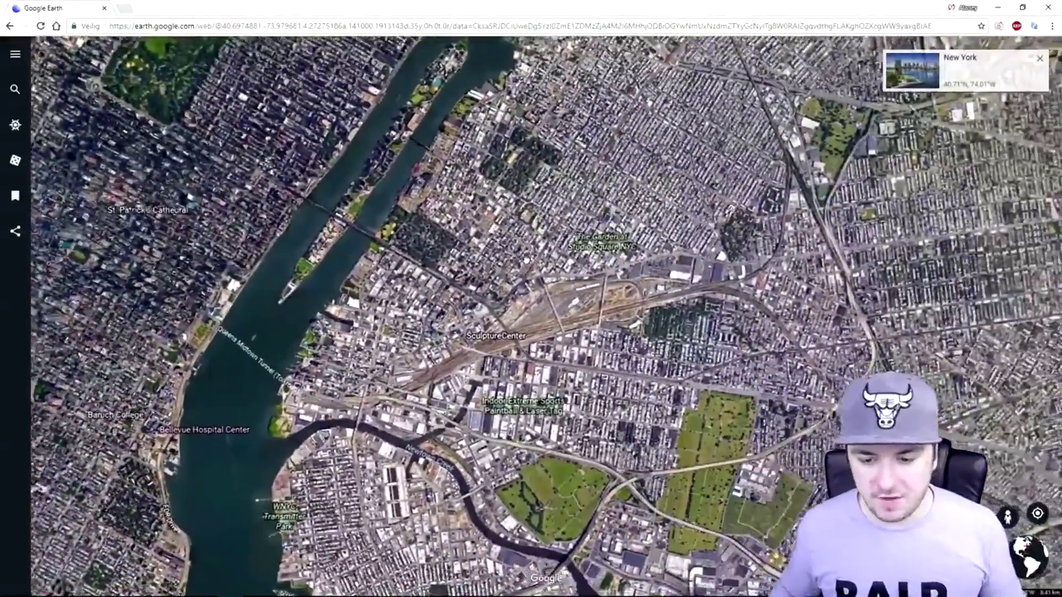
pyautogui.scroll(5, 525, 260)
pyautogui.scroll(3, 506, 264)
pyautogui.scroll(3, 506, 265)
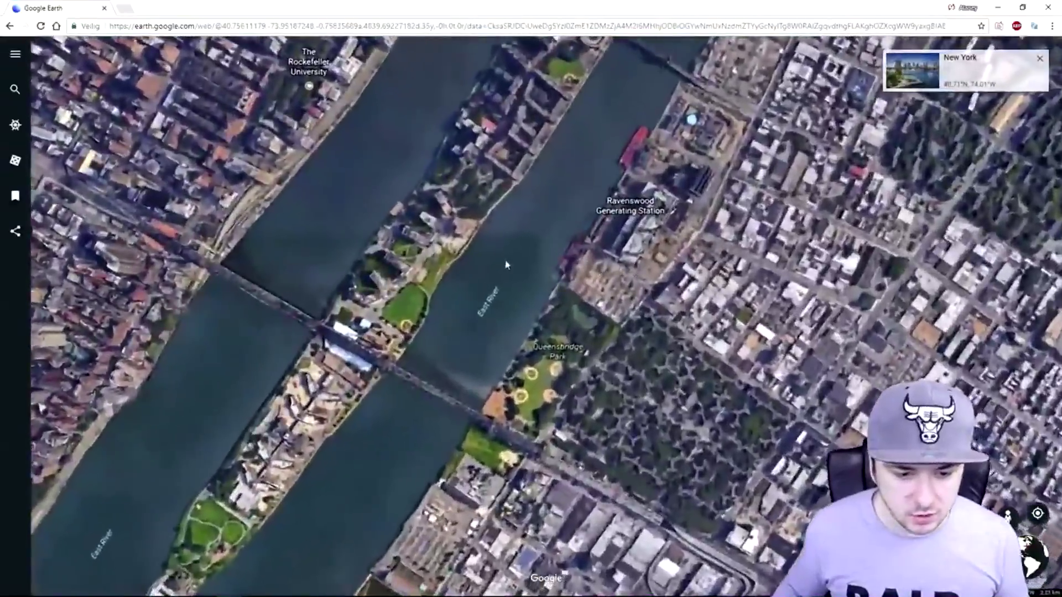
pyautogui.scroll(-2, 730, 277)
pyautogui.scroll(-4, 694, 304)
pyautogui.scroll(4, 655, 268)
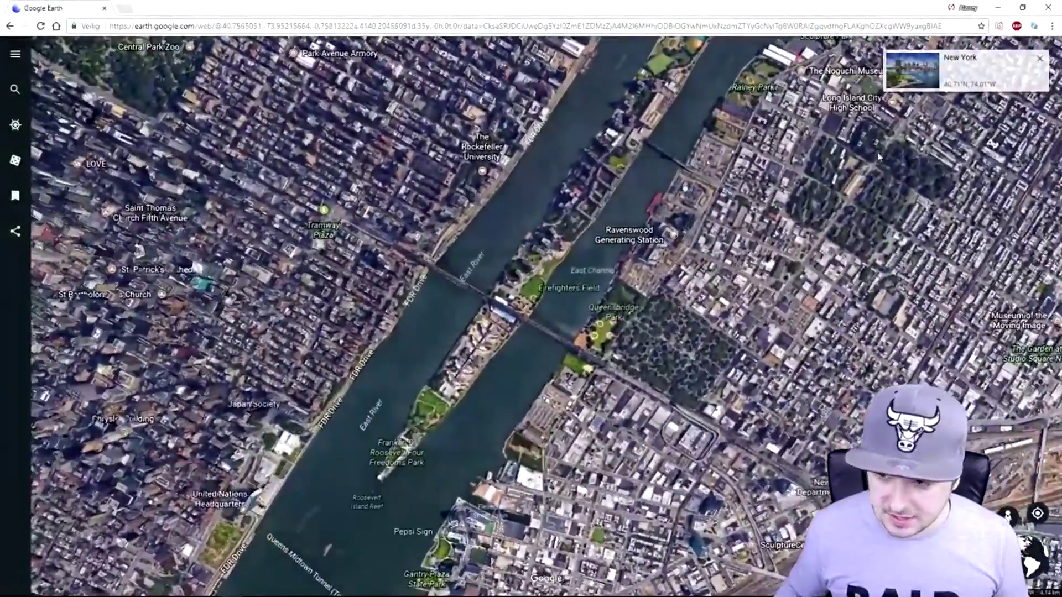
# Dismiss the New York info card and move the map east to Citi Field and Flushing Bay
pyautogui.moveTo(1042, 62); pyautogui.dragTo(439, 223)
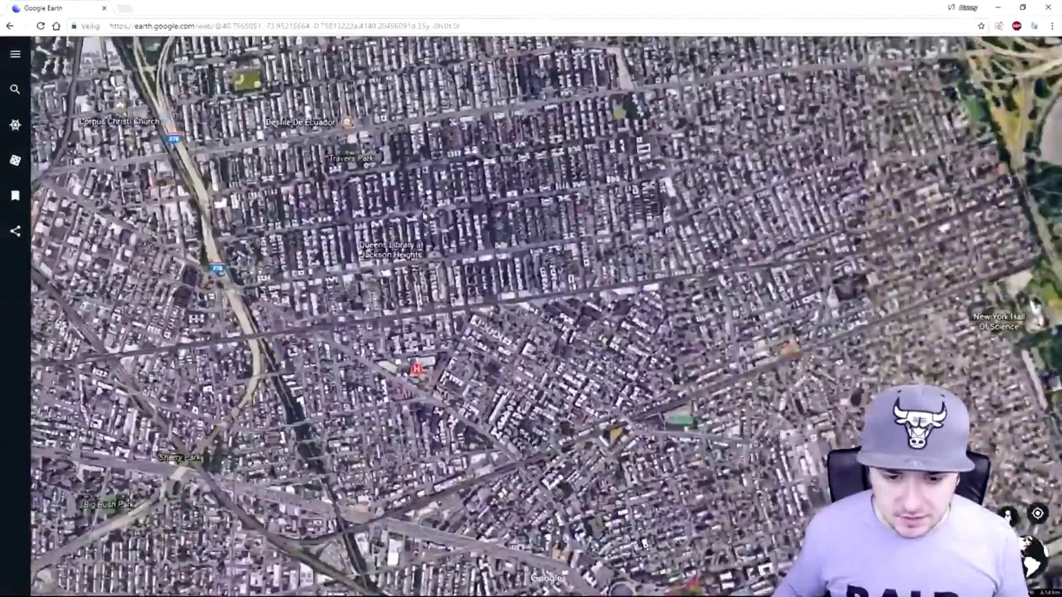
pyautogui.moveTo(424, 216); pyautogui.dragTo(379, 280)
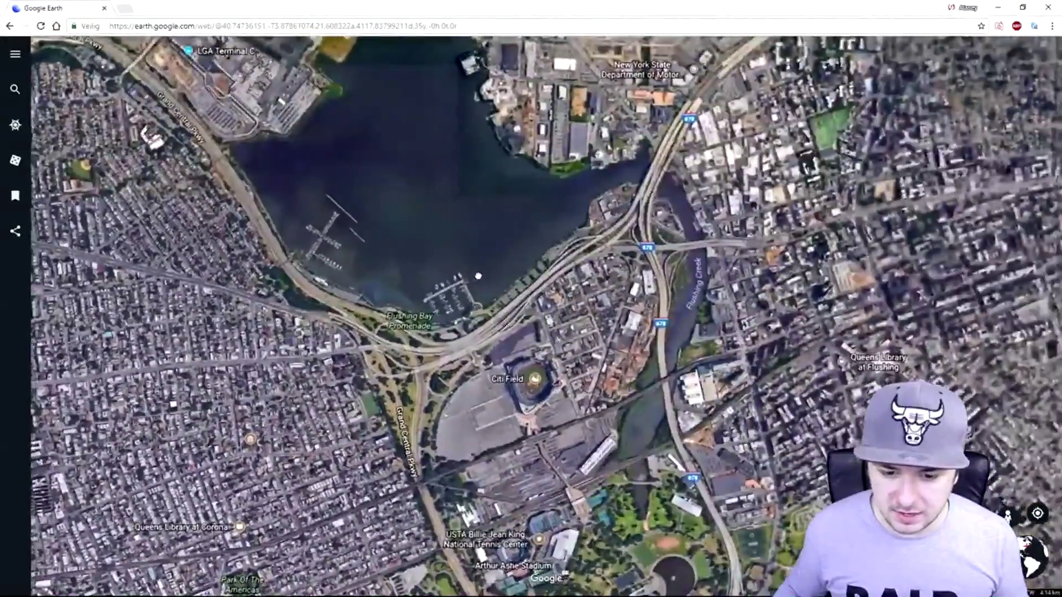
pyautogui.moveTo(473, 275); pyautogui.dragTo(493, 222)
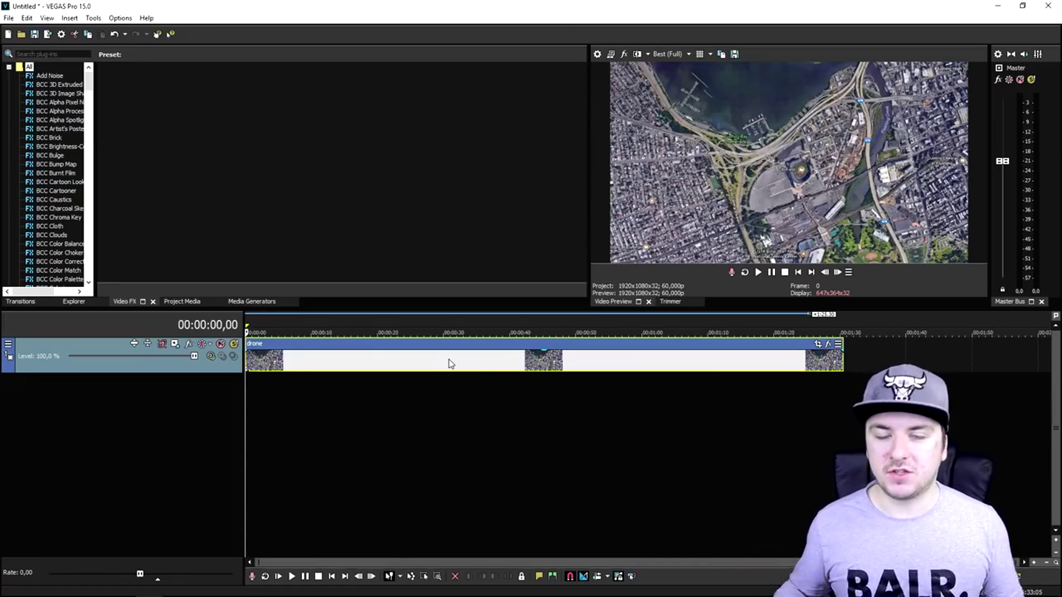
# In VEGAS Pro, split the drone clip at about 3 seconds and open Event Pan/Crop for the first part
pyautogui.scroll(5, 317, 356)
pyautogui.click(305, 357)
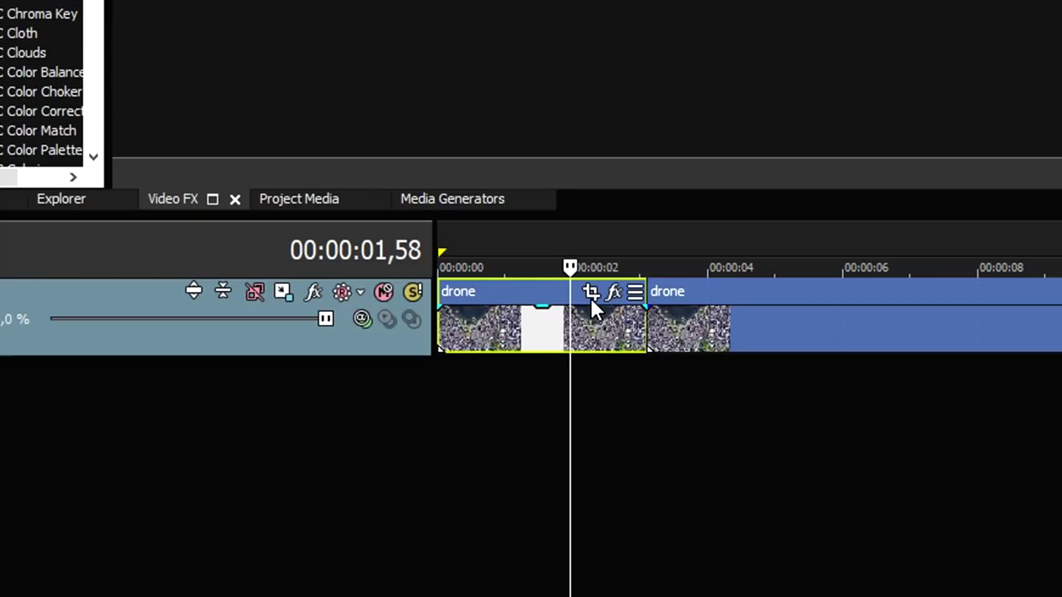
pyautogui.click(314, 344)
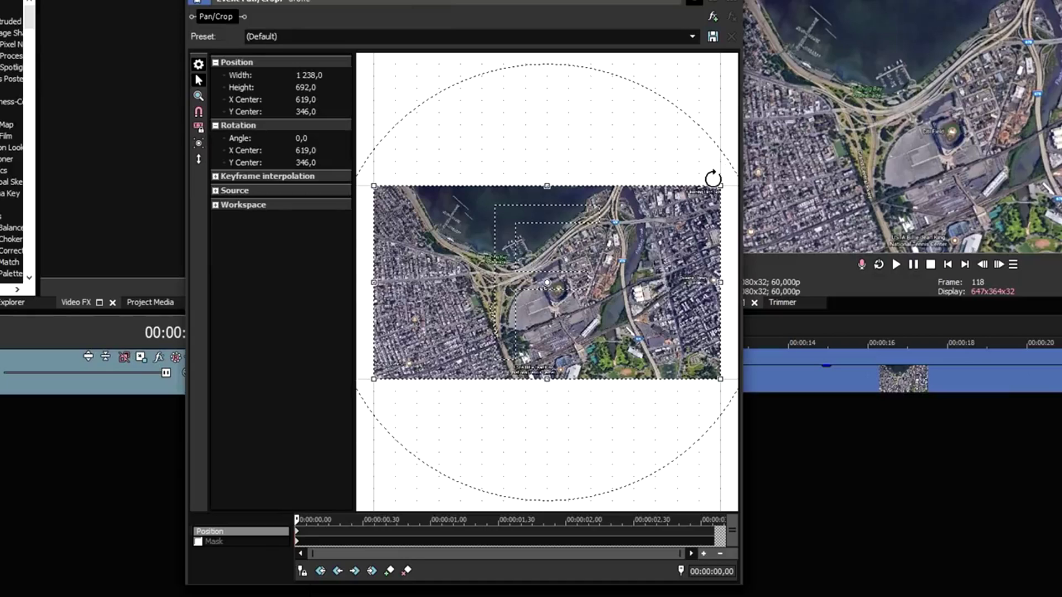
# Enable sizing about the center and shrink the drone clip's first Pan/Crop frame to about 6.5 × 3.6
pyautogui.moveTo(713, 183); pyautogui.dragTo(595, 242)
pyautogui.hotkey('ctrl', 'z')
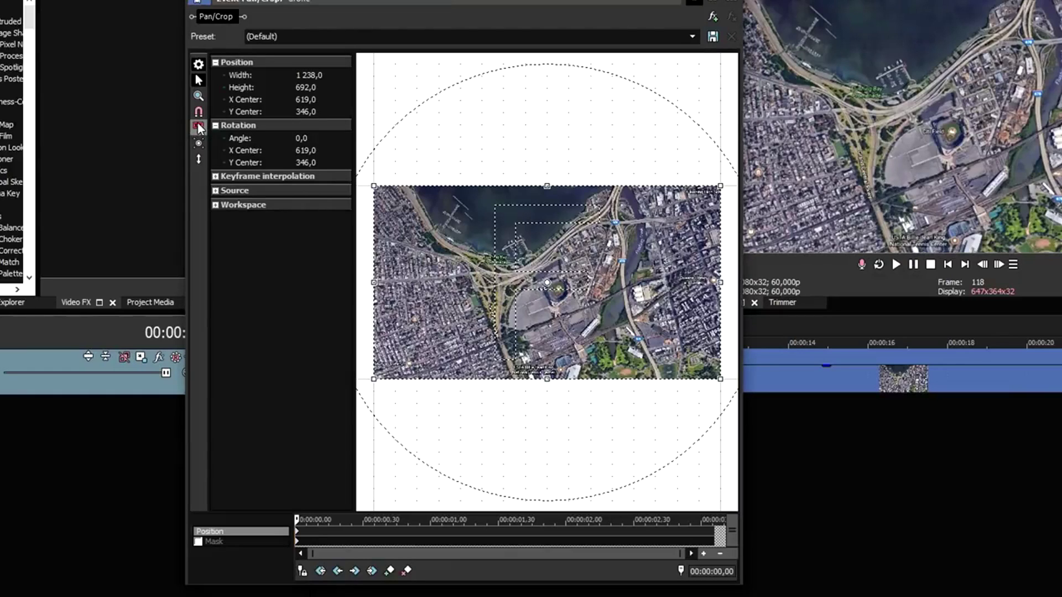
pyautogui.click(198, 144)
pyautogui.moveTo(720, 186); pyautogui.dragTo(549, 272)
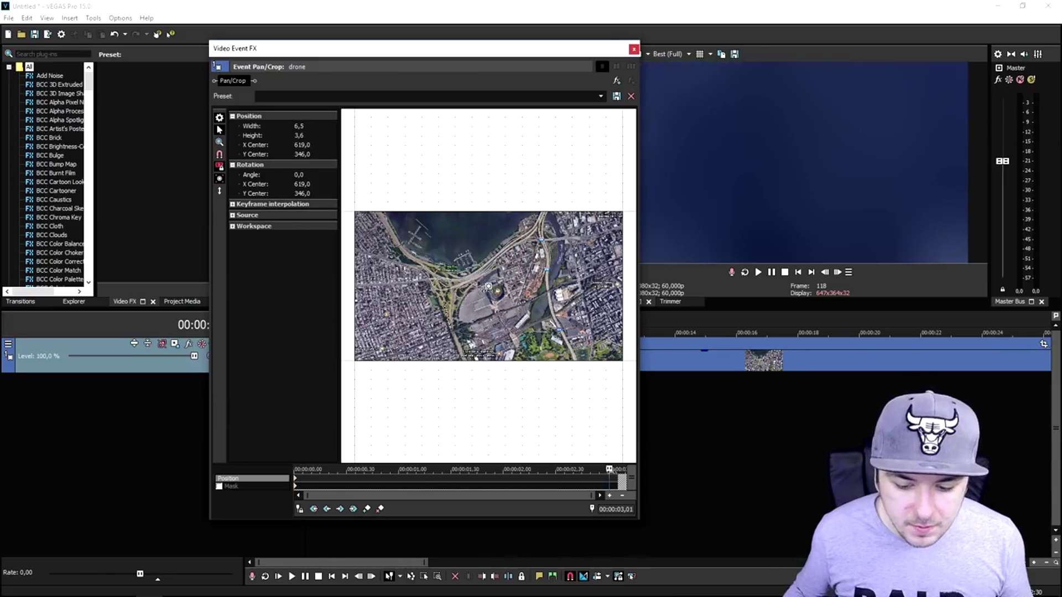
# Restore the Pan/Crop frame to full size at the end of the first drone part and play the zoom-out from the start
pyautogui.rightClick(525, 298)
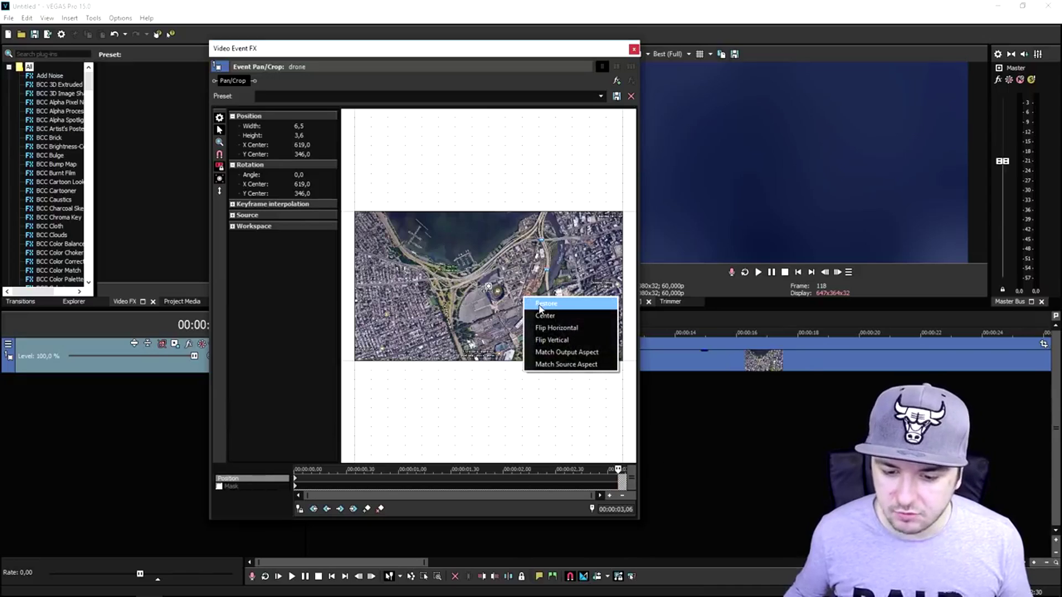
pyautogui.click(544, 303)
pyautogui.click(633, 49)
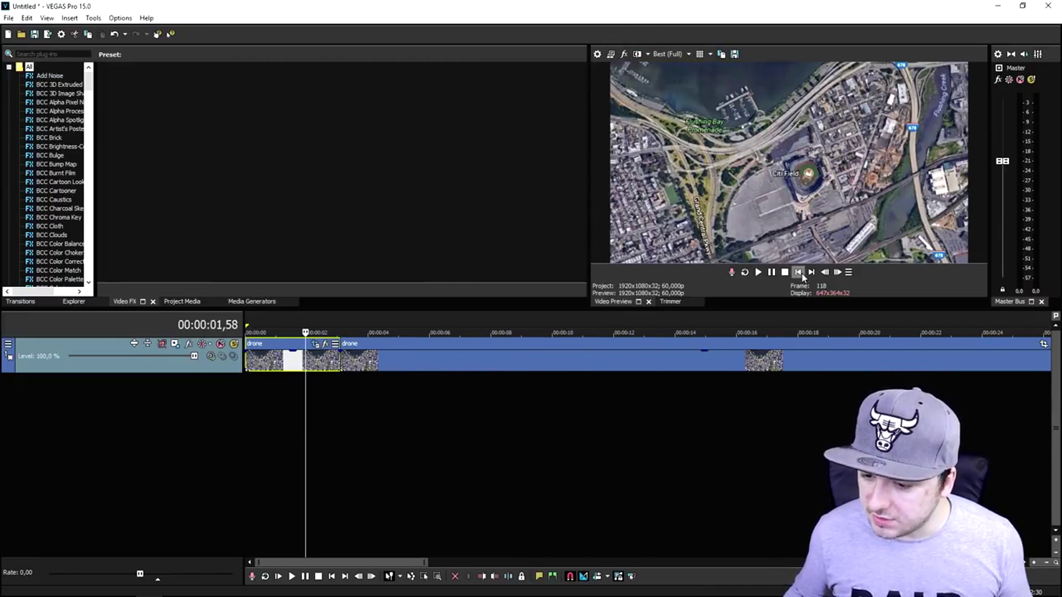
pyautogui.click(800, 272)
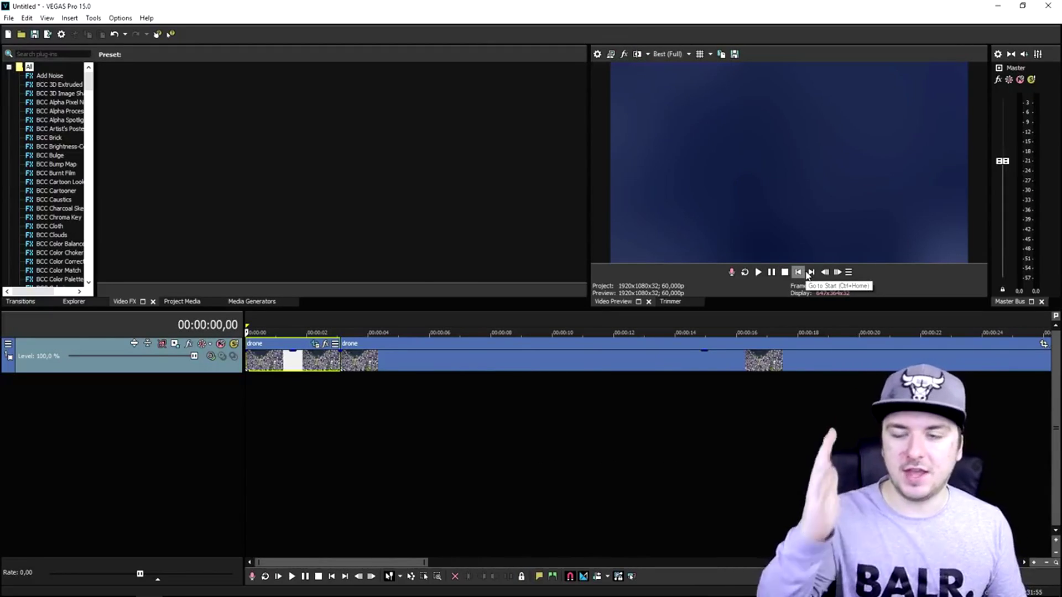
pyautogui.press('space')
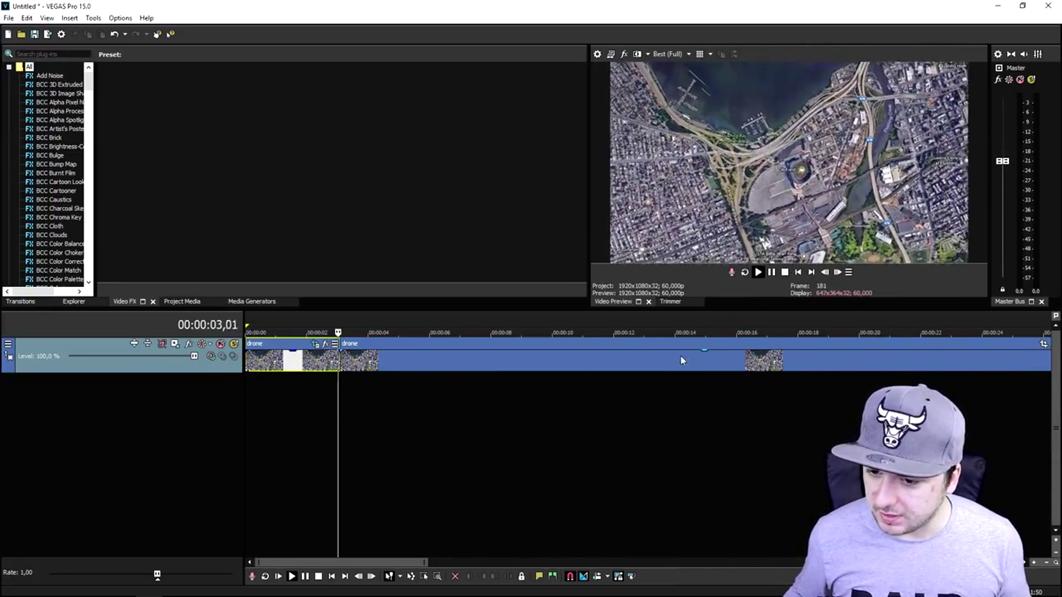
pyautogui.scroll(4, 653, 369)
pyautogui.press('space')
# Shorten the first drone part to about 1 second, keep the second part directly after it, and play the result
pyautogui.moveTo(622, 354); pyautogui.dragTo(623, 360)
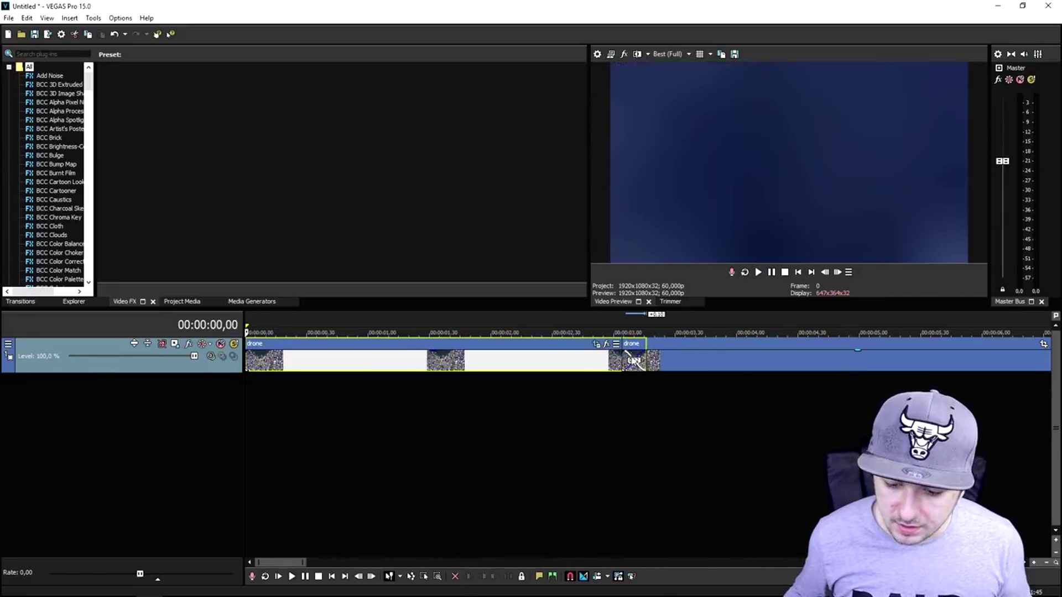
pyautogui.click(501, 359)
pyautogui.press('space')
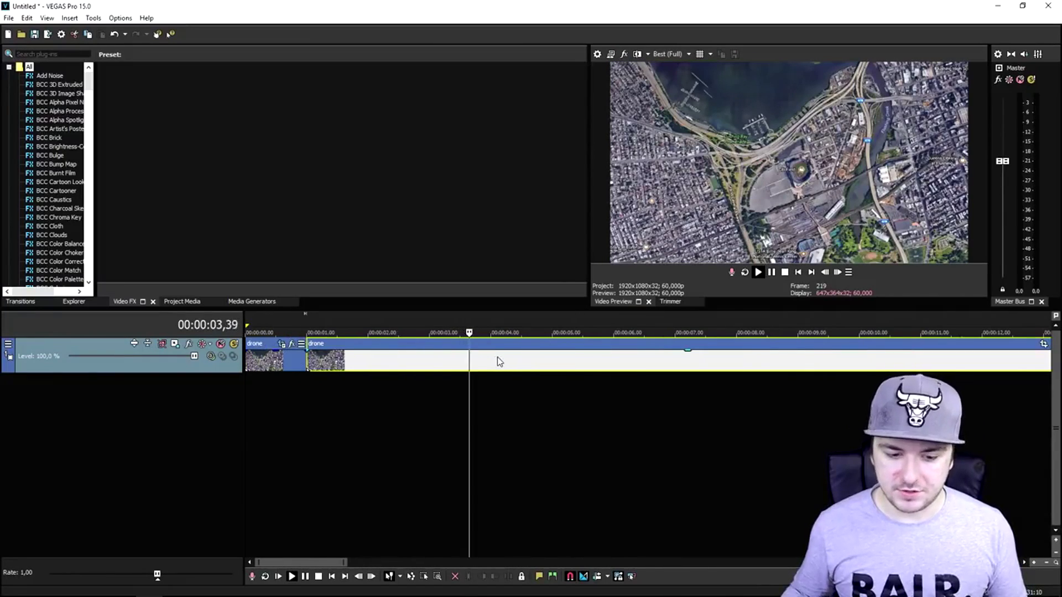
pyautogui.press('space')
pyautogui.scroll(2, 422, 369)
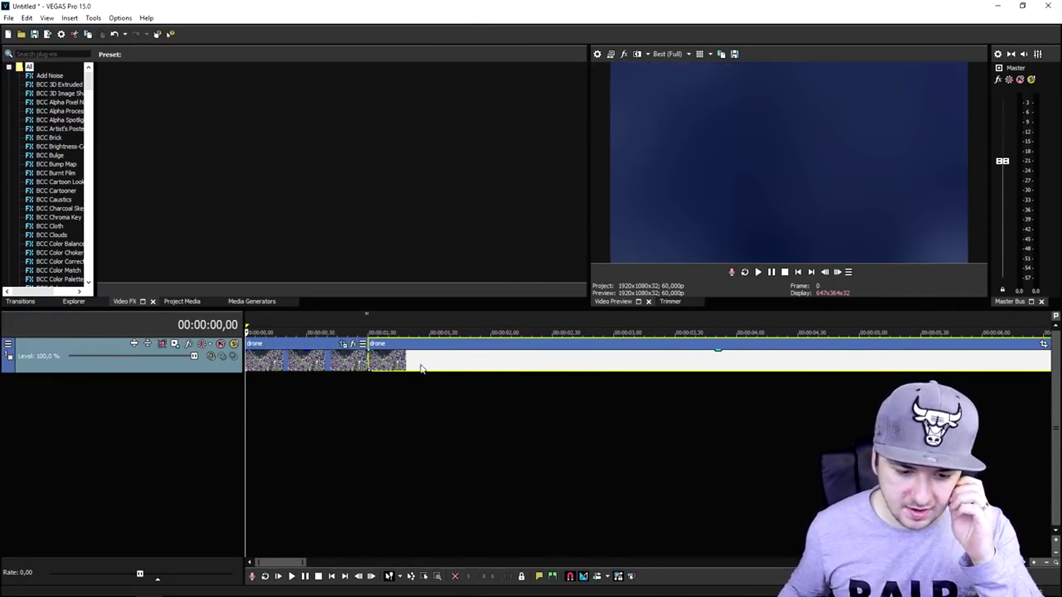
# Apply the filter package "1 Turqoise GLARE W/Letterbox" to the second drone part
pyautogui.click(381, 362)
pyautogui.scroll(-5, 415, 364)
pyautogui.scroll(2, 442, 361)
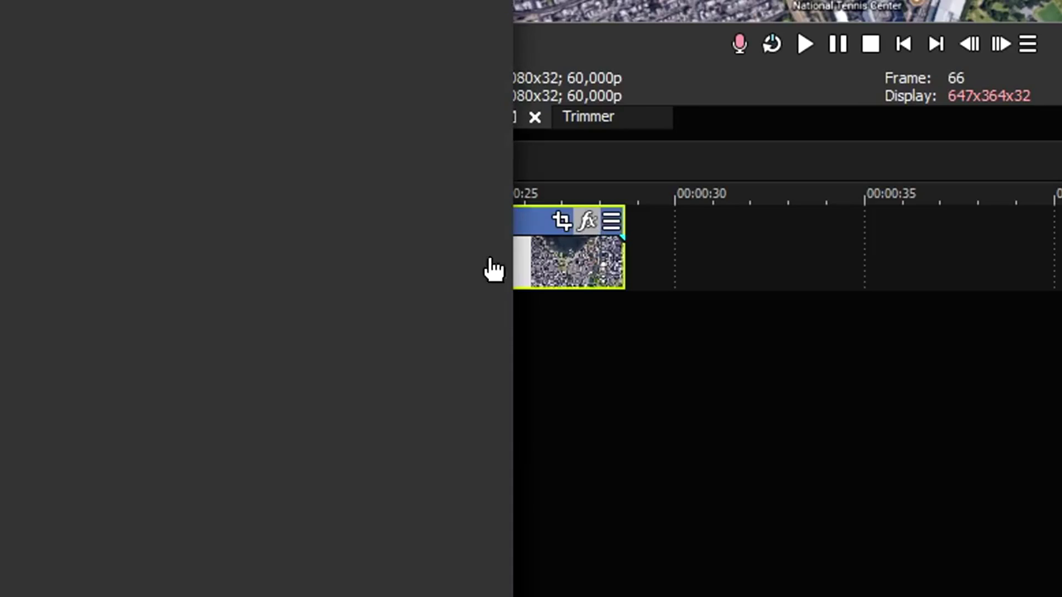
pyautogui.click(587, 221)
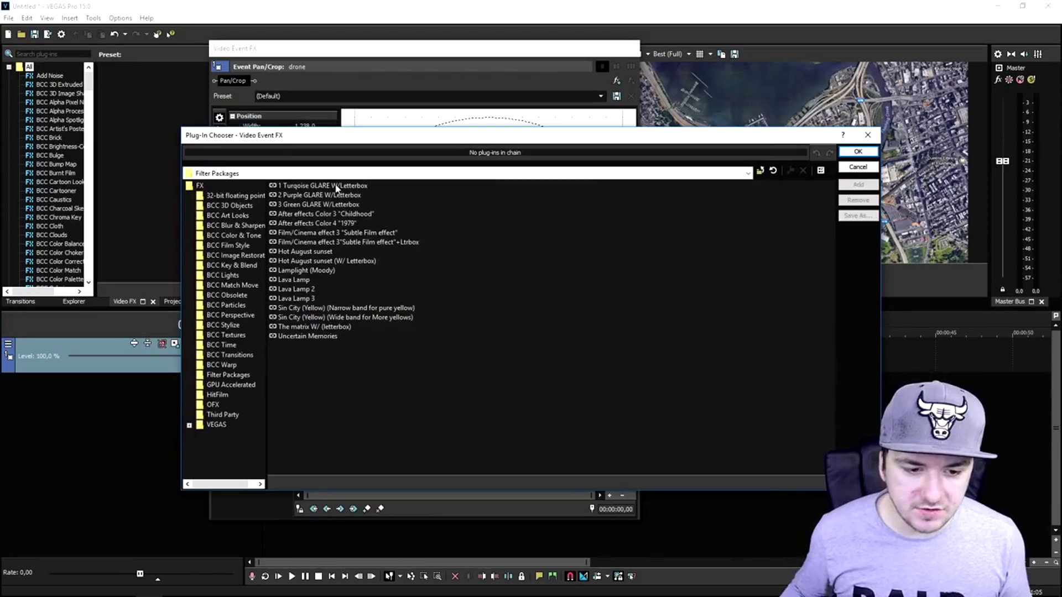
pyautogui.click(335, 186)
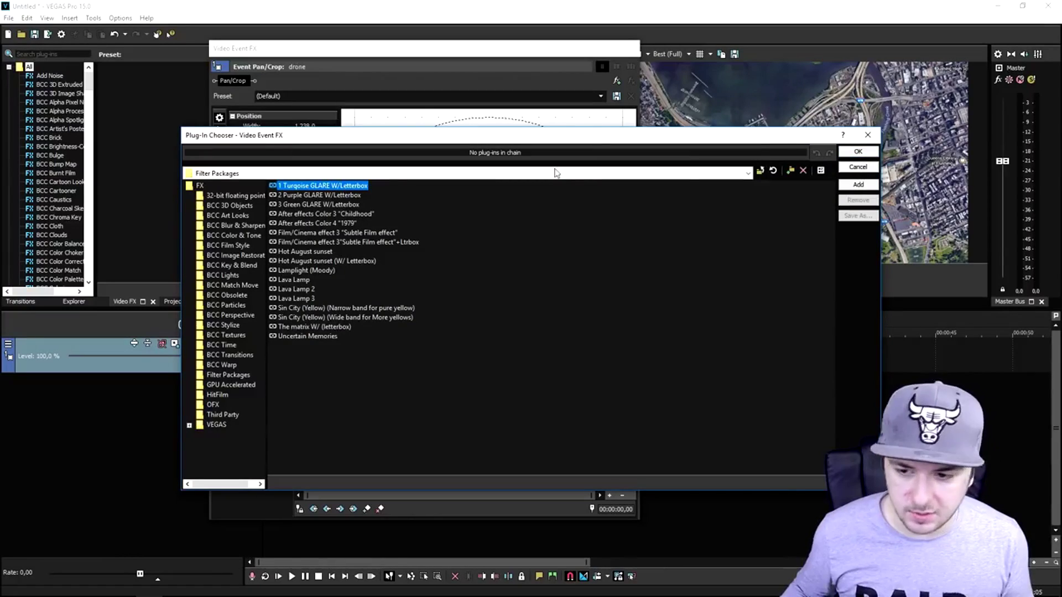
pyautogui.click(844, 188)
pyautogui.click(857, 152)
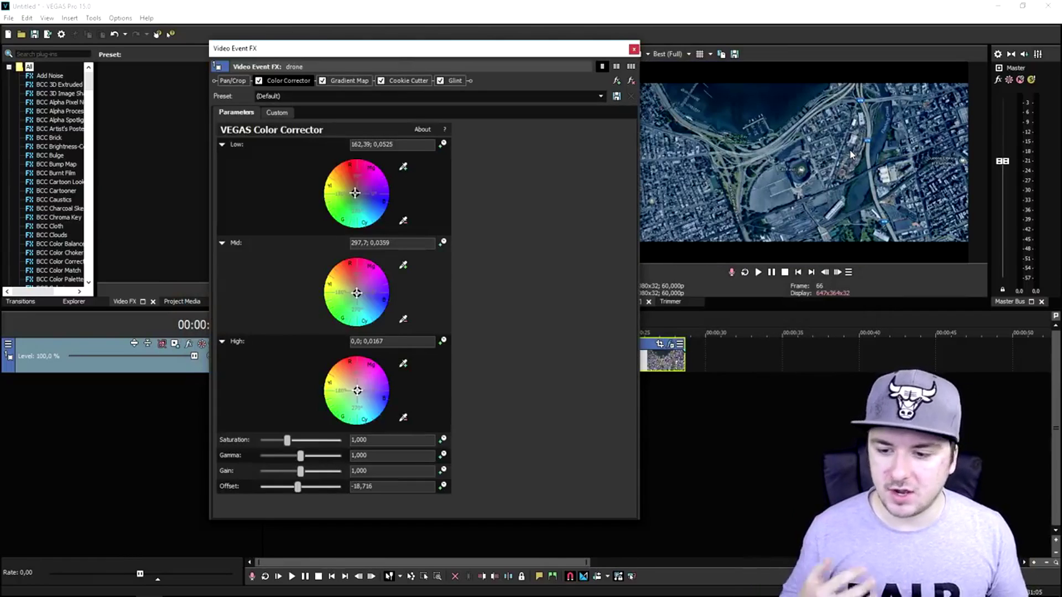
# Disable the package's Cookie Cutter effect to remove the letterbox and preview the graded drone clip
pyautogui.click(381, 81)
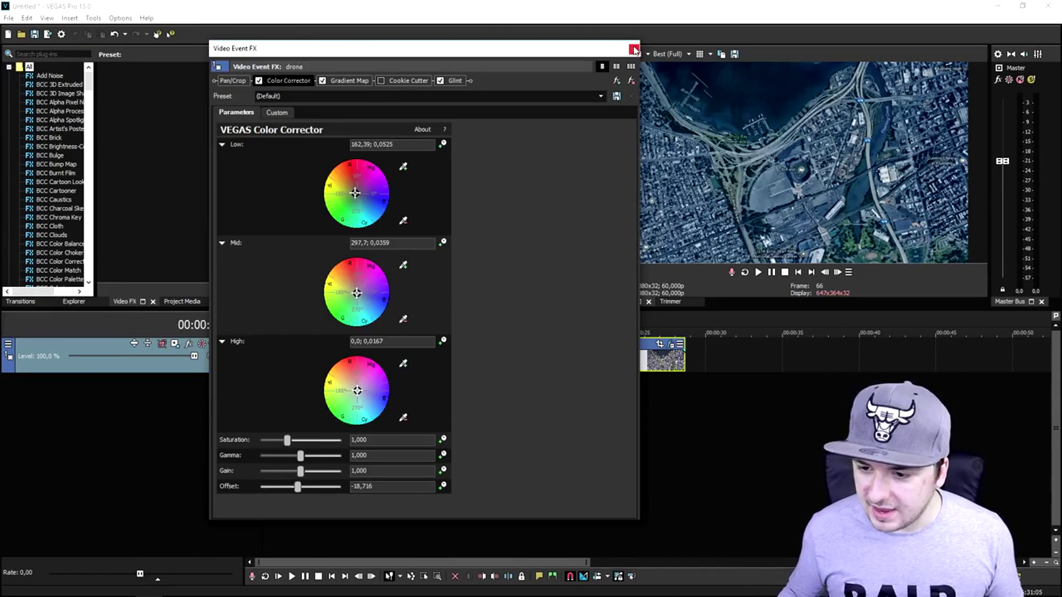
pyautogui.click(634, 49)
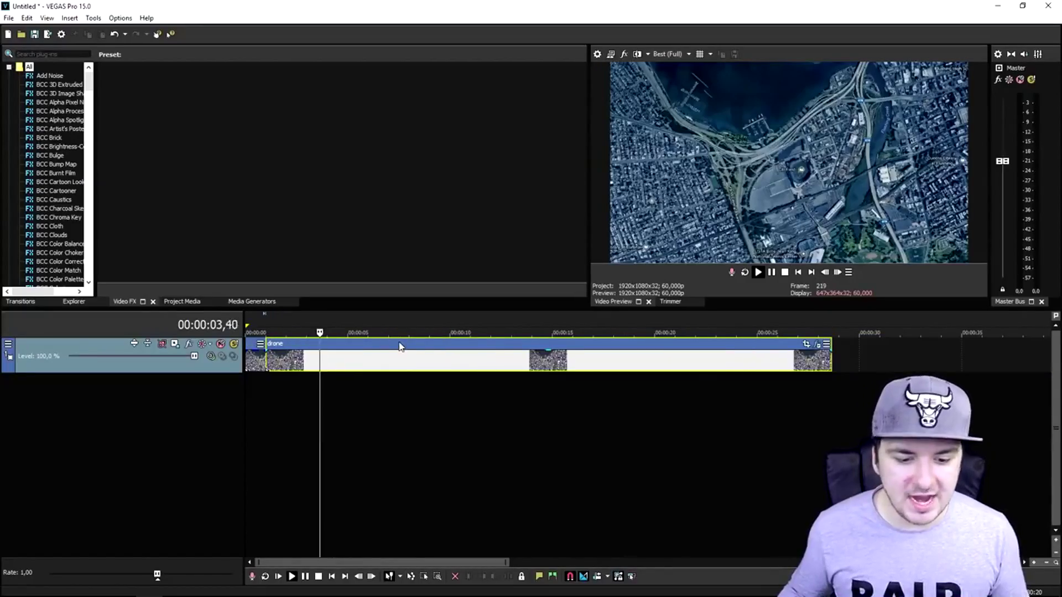
pyautogui.press('space')
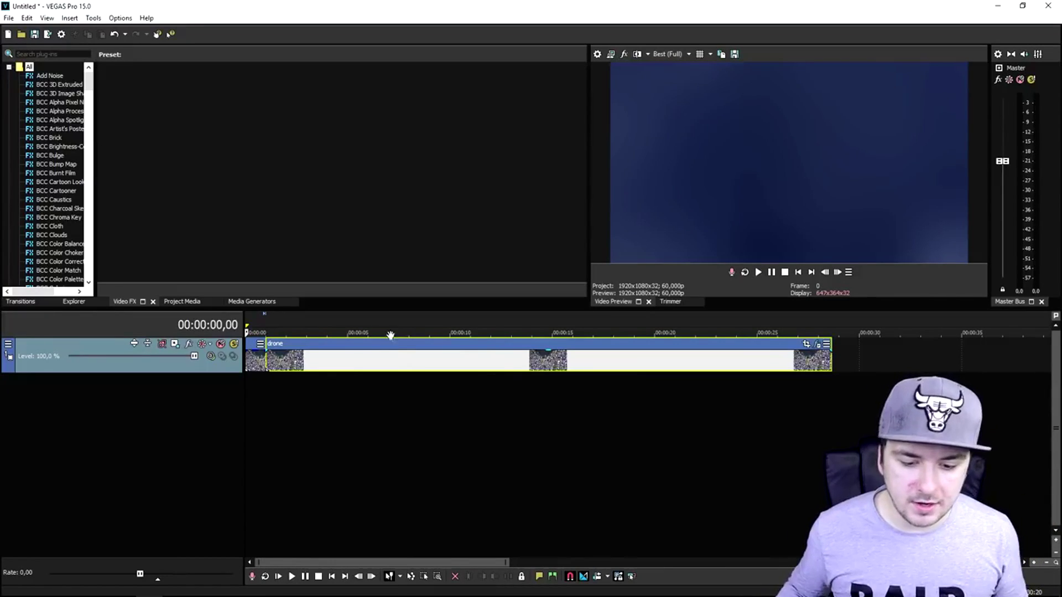
# Open Event Pan/Crop for the second drone part and apply Disable resample in its event properties
pyautogui.scroll(-2, 390, 336)
pyautogui.scroll(2, 482, 369)
pyautogui.click(348, 364)
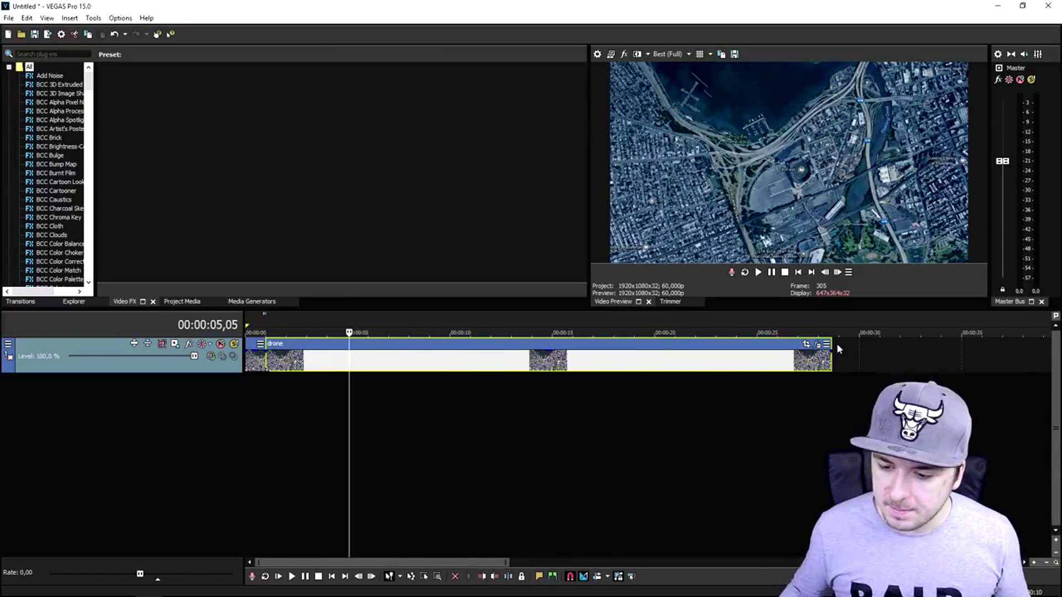
pyautogui.click(806, 345)
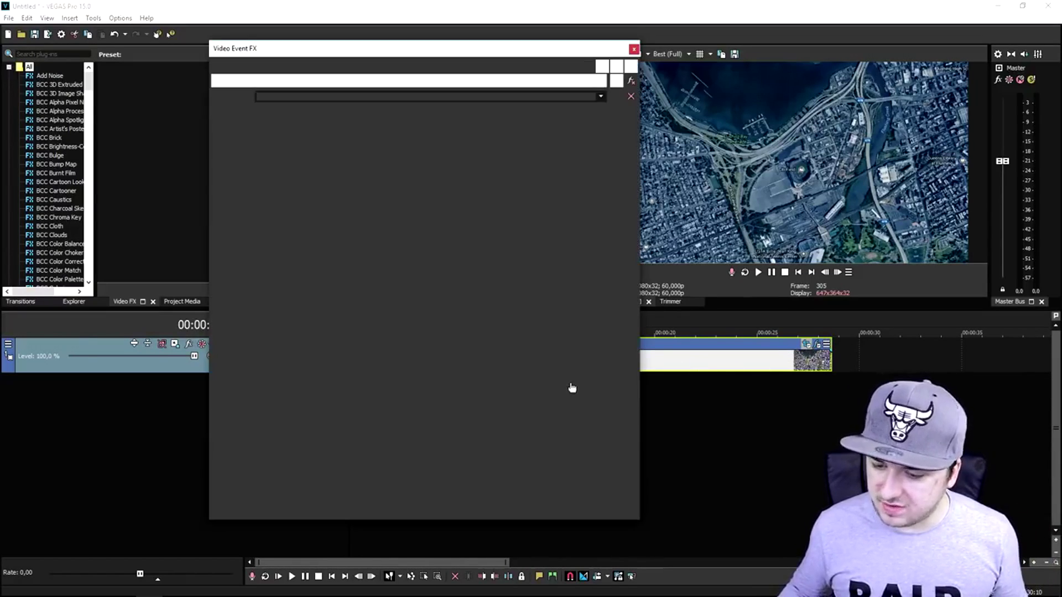
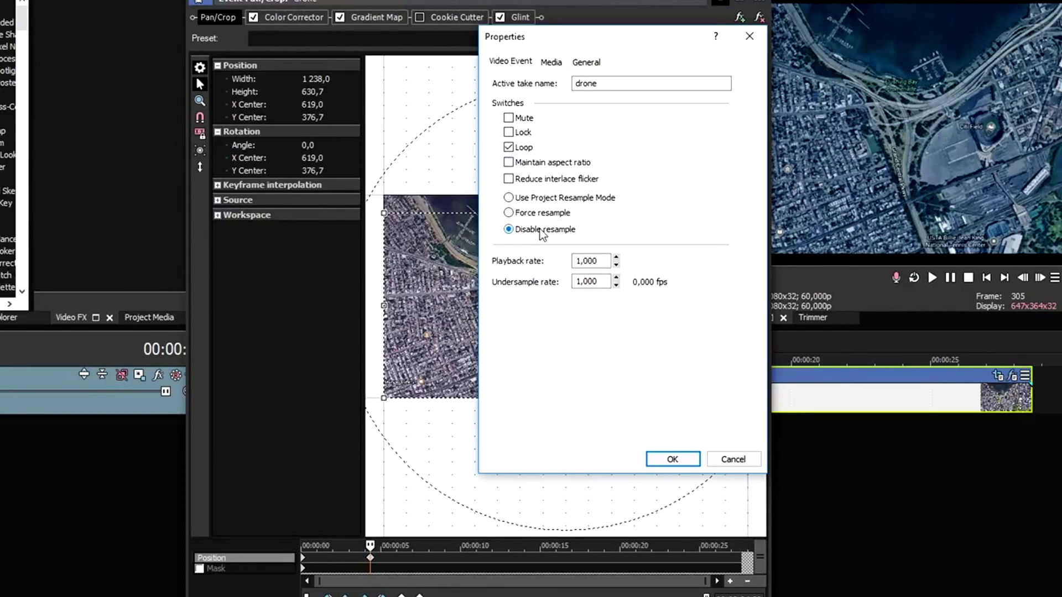
pyautogui.press('Return')
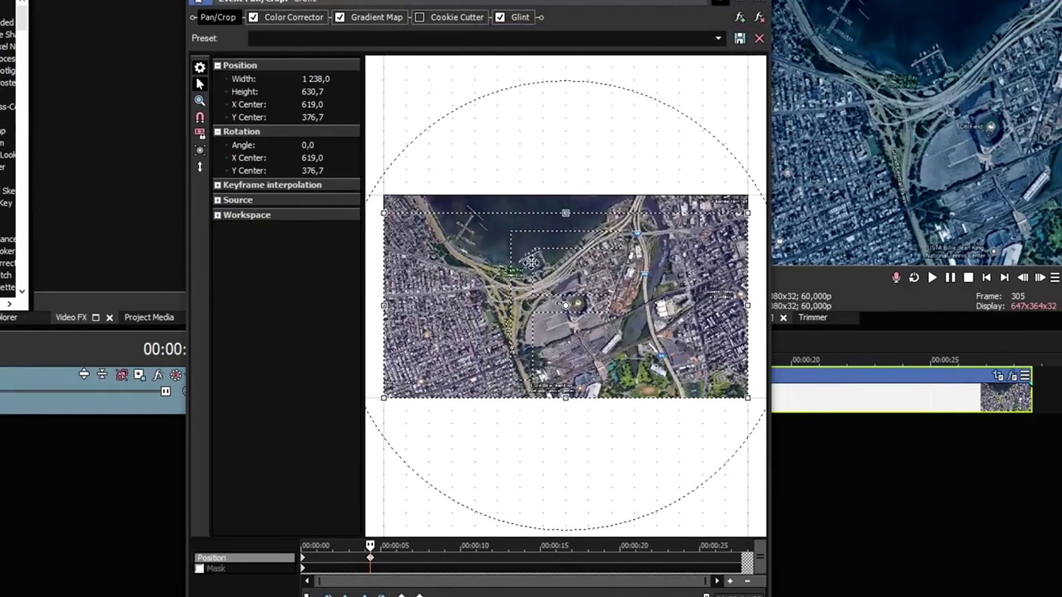
# Add a Pan/Crop keyframe at about 9 seconds with the frame resized to about 1,123 × 672
pyautogui.click(447, 564)
pyautogui.moveTo(384, 305); pyautogui.dragTo(418, 305)
pyautogui.moveTo(492, 208); pyautogui.dragTo(492, 197)
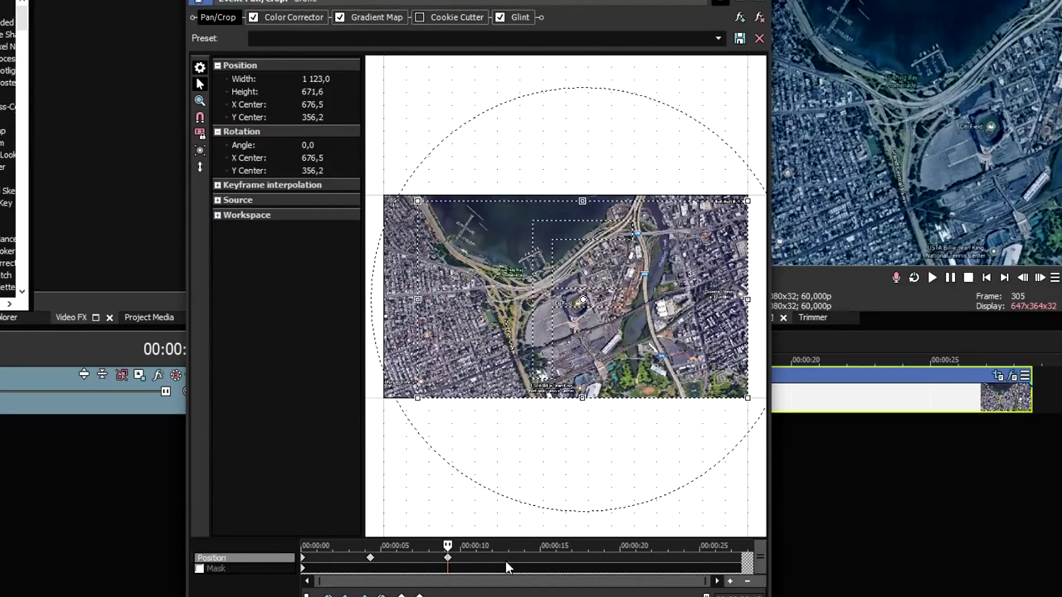
# Add a Pan/Crop keyframe at about 14 seconds sized about 1,184 × 641 and a slightly larger one at about 18 seconds
pyautogui.click(524, 564)
pyautogui.moveTo(418, 386); pyautogui.dragTo(400, 375)
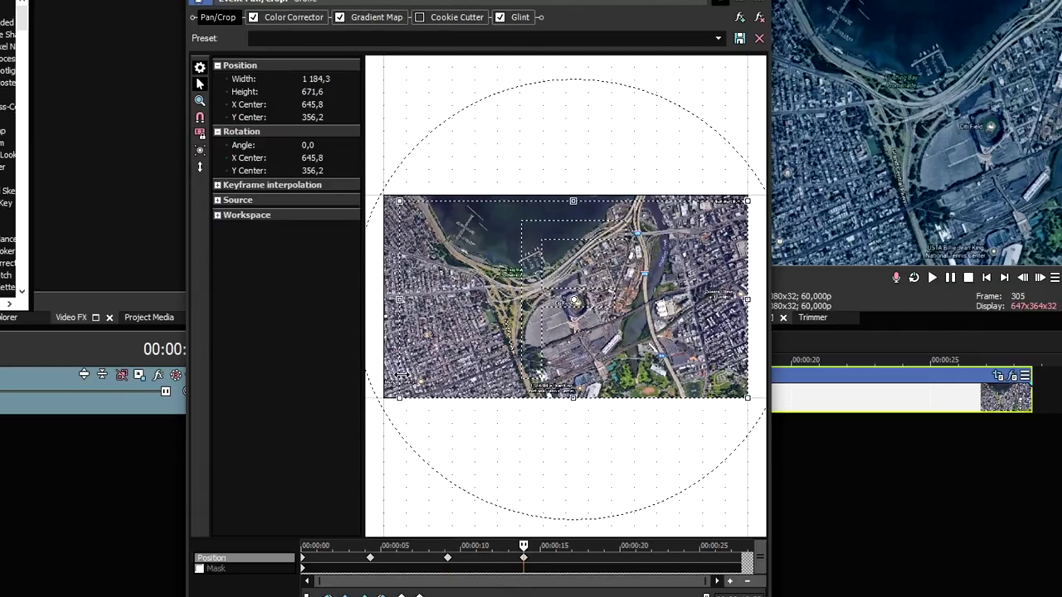
pyautogui.moveTo(573, 200); pyautogui.dragTo(574, 210)
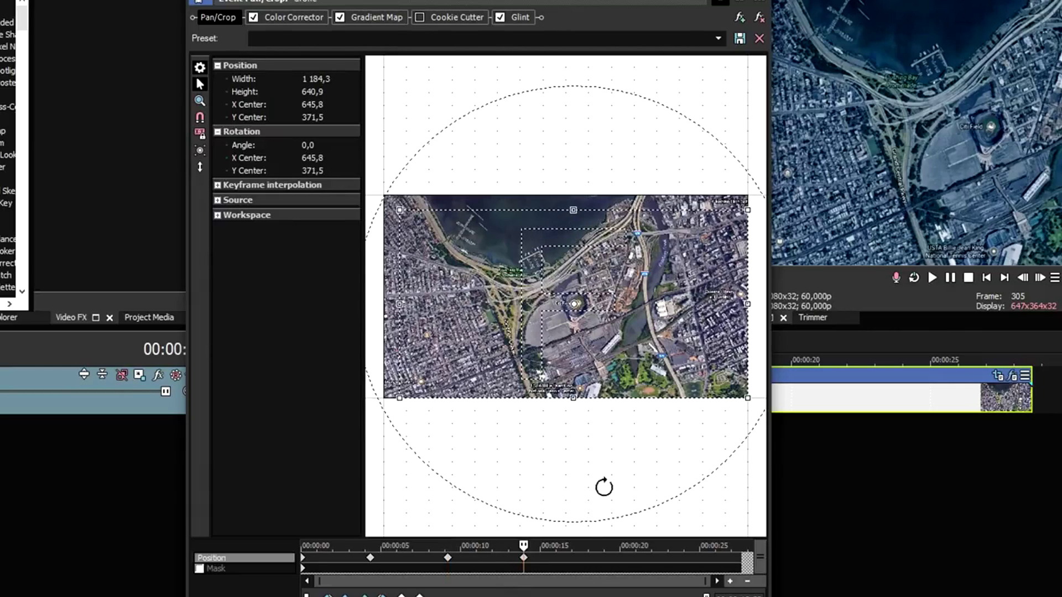
pyautogui.click(588, 564)
pyautogui.moveTo(399, 210); pyautogui.dragTo(392, 198)
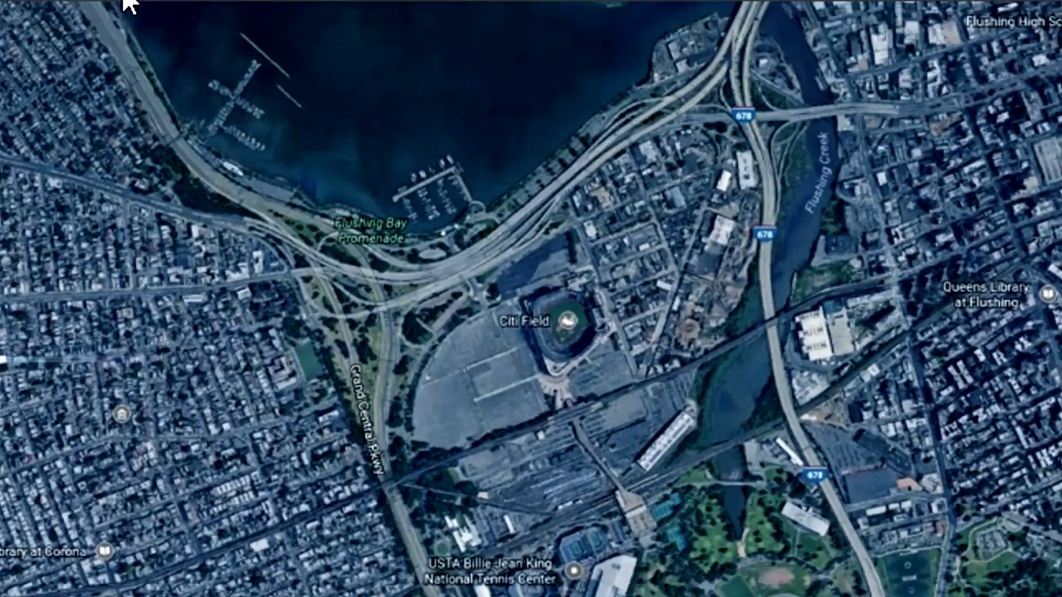
# Set the video preview quality to Draft (Half) and play the drone camera movement
pyautogui.rightClick(128, 2)
pyautogui.moveTo(281, 11)
pyautogui.click(379, 90)
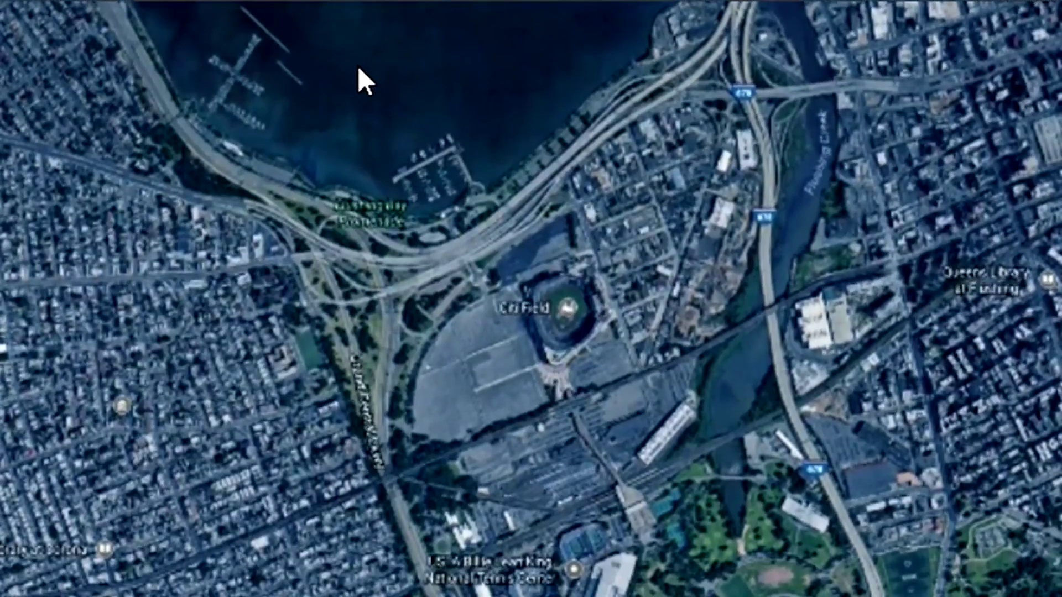
pyautogui.press('Escape')
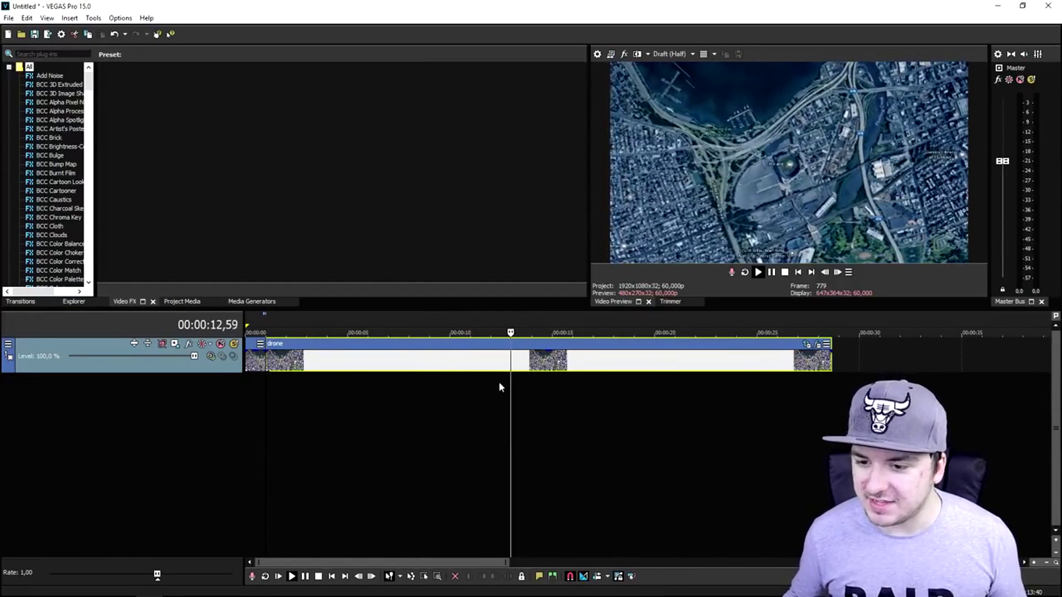
pyautogui.press('space')
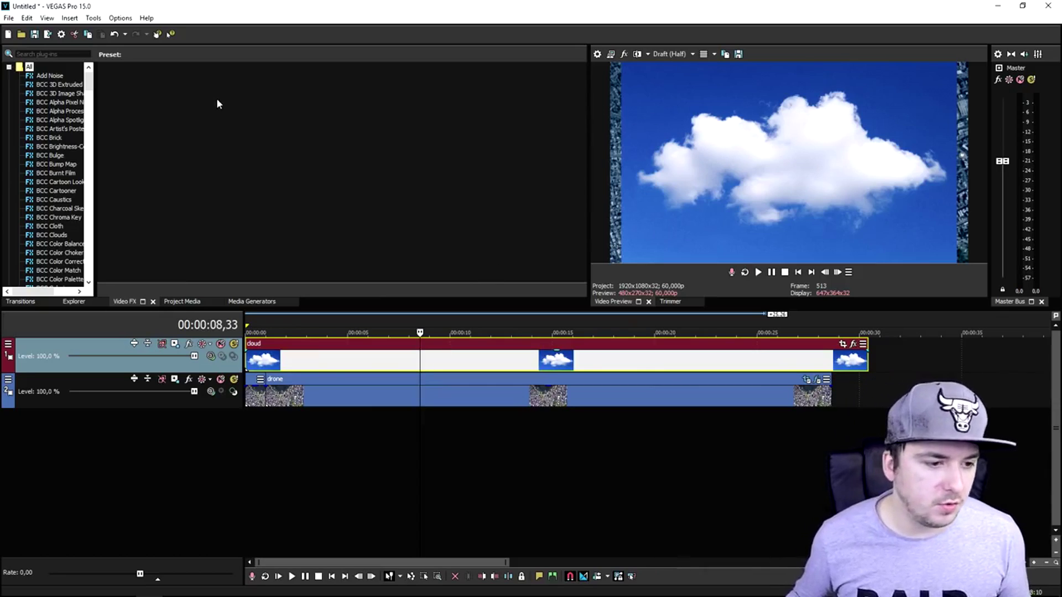
# Apply the default Chroma Keyer preset to the cloud clip on the upper track
pyautogui.scroll(-7, 55, 194)
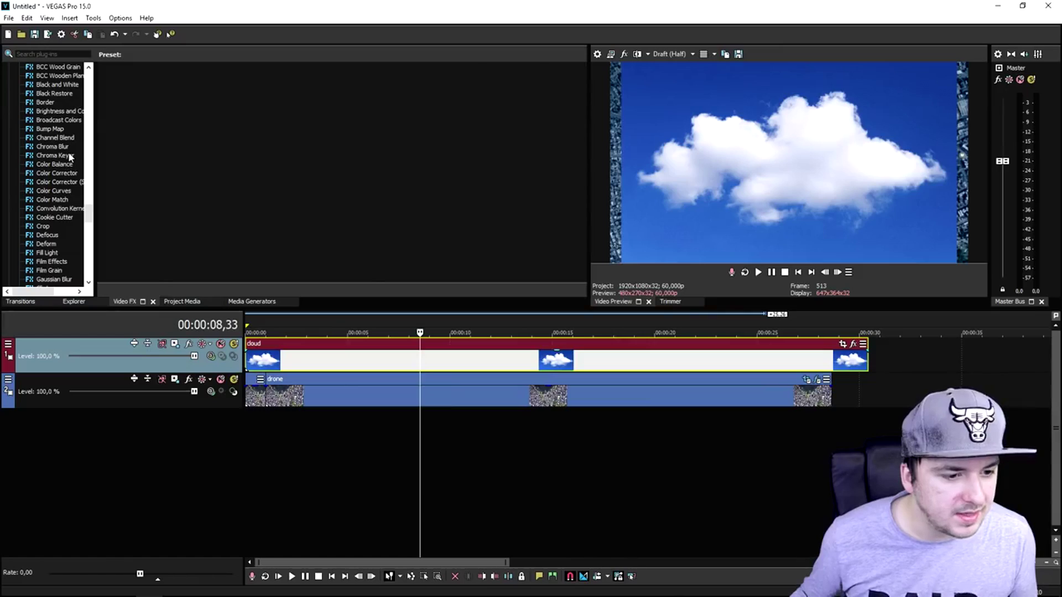
pyautogui.click(66, 155)
pyautogui.moveTo(129, 88); pyautogui.dragTo(363, 346)
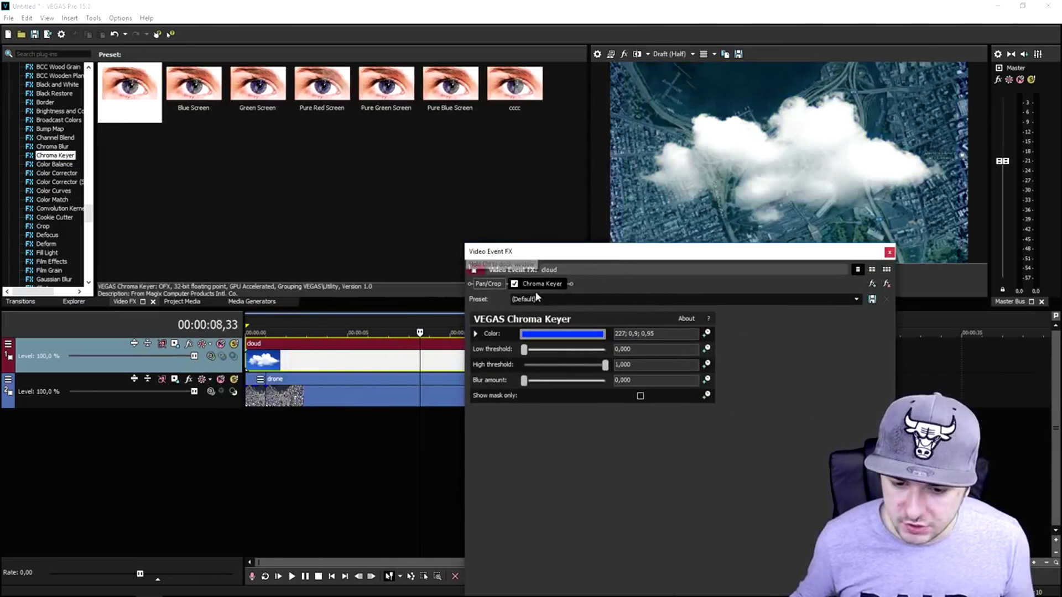
# Turn the Chroma Keyer off, sample the blue sky beside the cloud as the key color, and turn the effect back on
pyautogui.click(513, 284)
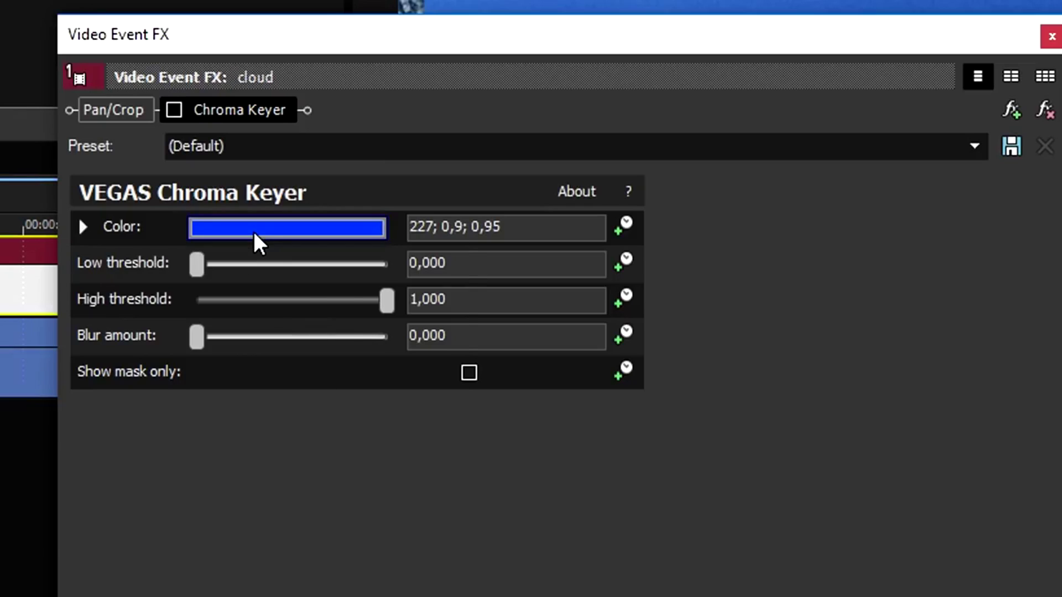
pyautogui.click(549, 334)
pyautogui.click(262, 257)
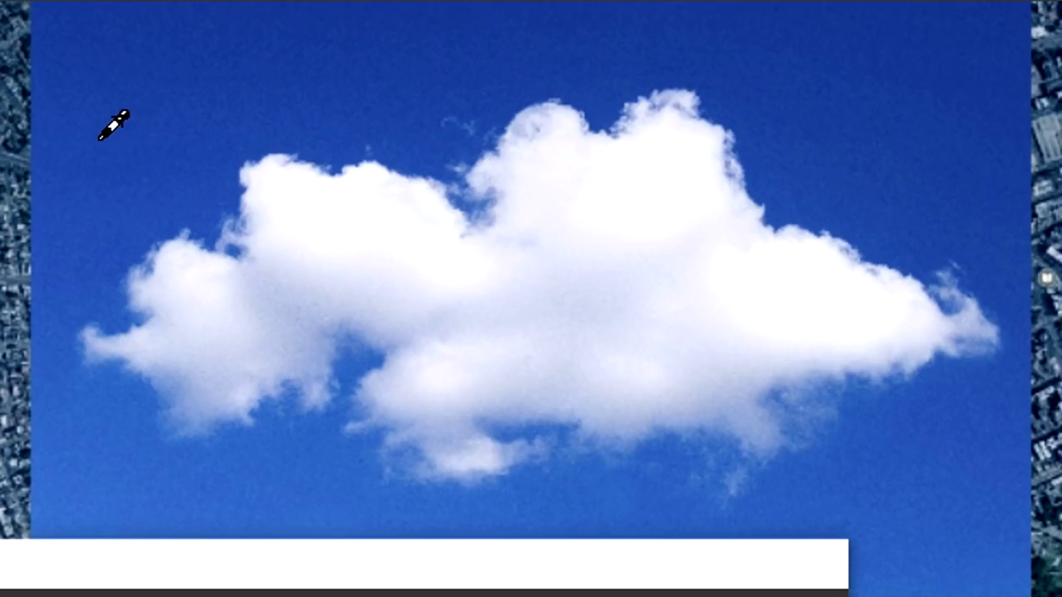
pyautogui.click(108, 139)
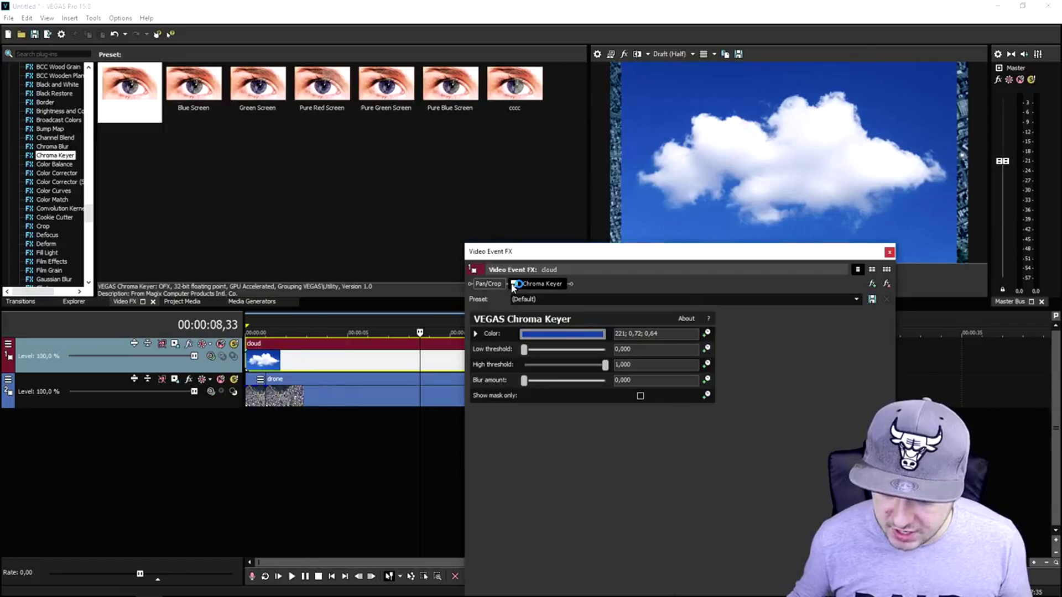
pyautogui.click(513, 284)
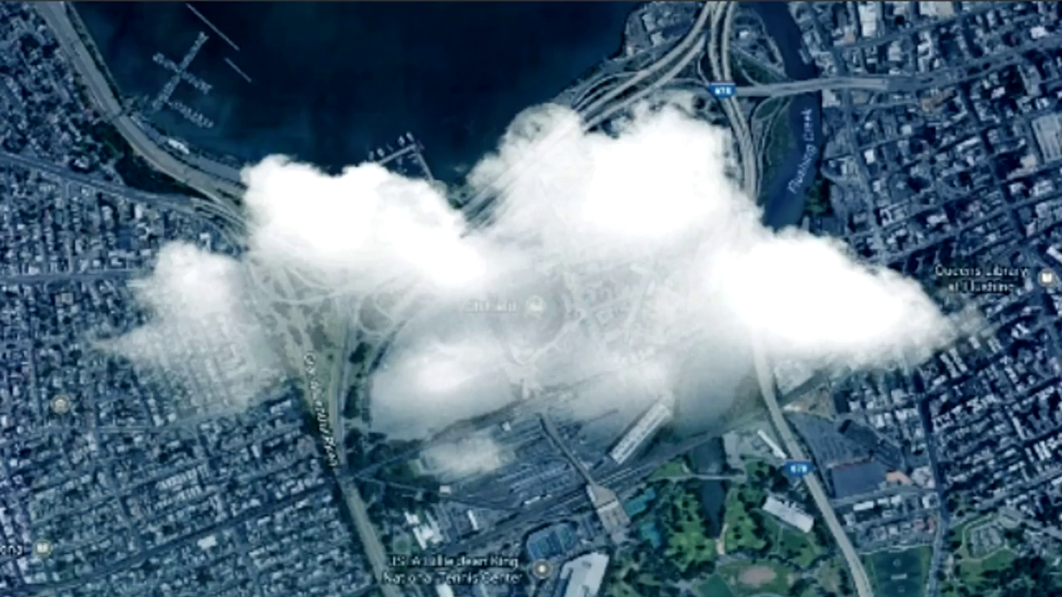
# Refine the cloud key with high threshold 0.320, low threshold 0.374 and blur amount 0.551, and close the effect settings
pyautogui.moveTo(442, 311); pyautogui.dragTo(378, 320)
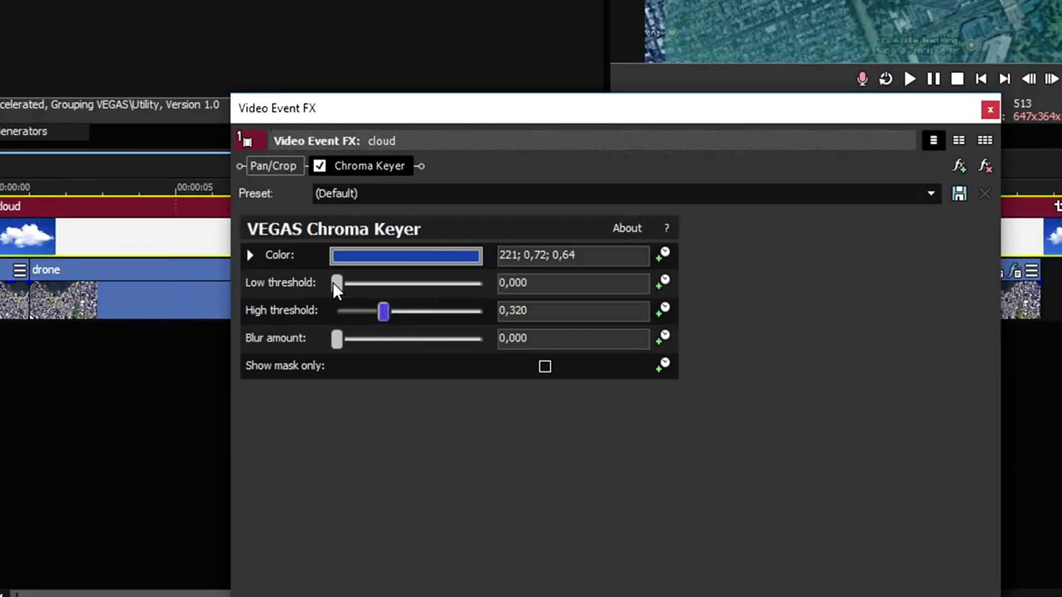
pyautogui.moveTo(335, 283); pyautogui.dragTo(394, 288)
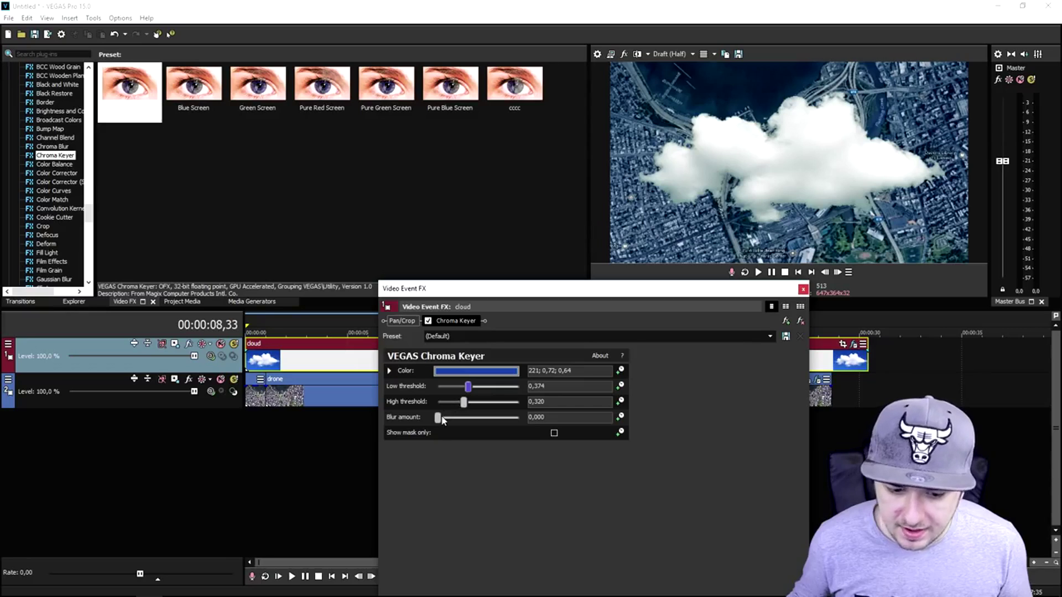
pyautogui.moveTo(441, 420); pyautogui.dragTo(468, 418)
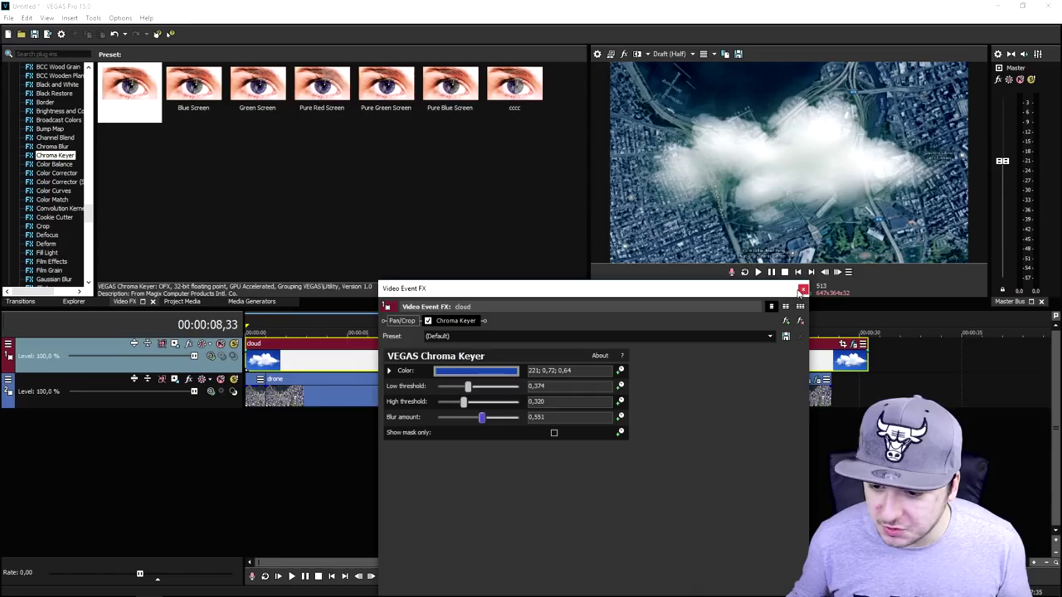
pyautogui.click(803, 305)
# Trim the cloud clip's end to match the drone clip's end and lower the cloud clip's opacity slightly
pyautogui.moveTo(868, 362); pyautogui.dragTo(831, 362)
pyautogui.moveTo(550, 355); pyautogui.dragTo(549, 359)
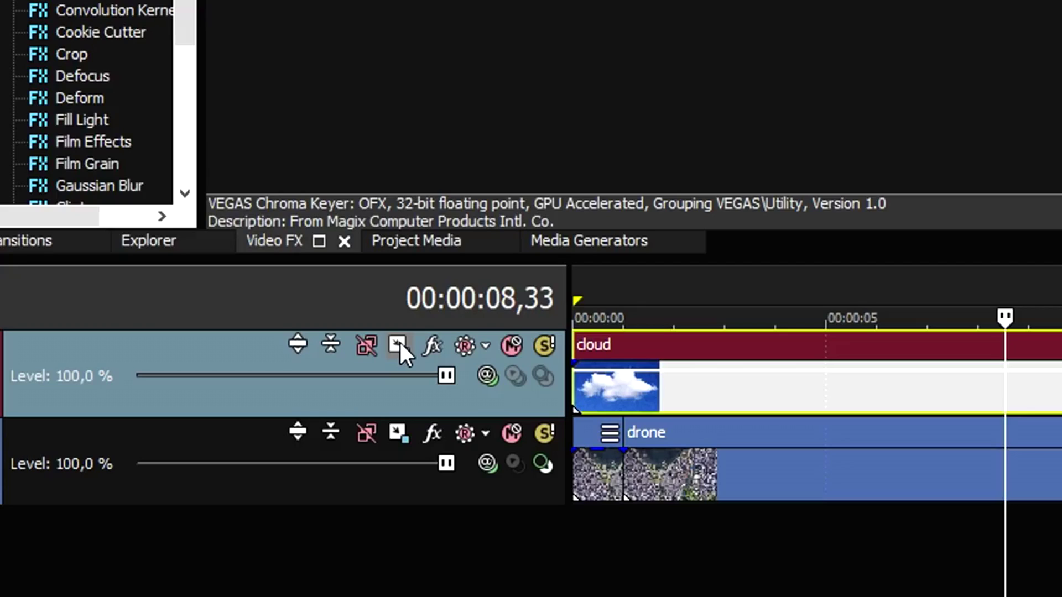
# With Track Motion, enlarge the cloud track to about 2326 × 1308 and offset it to about X -965, Y -349
pyautogui.click(176, 345)
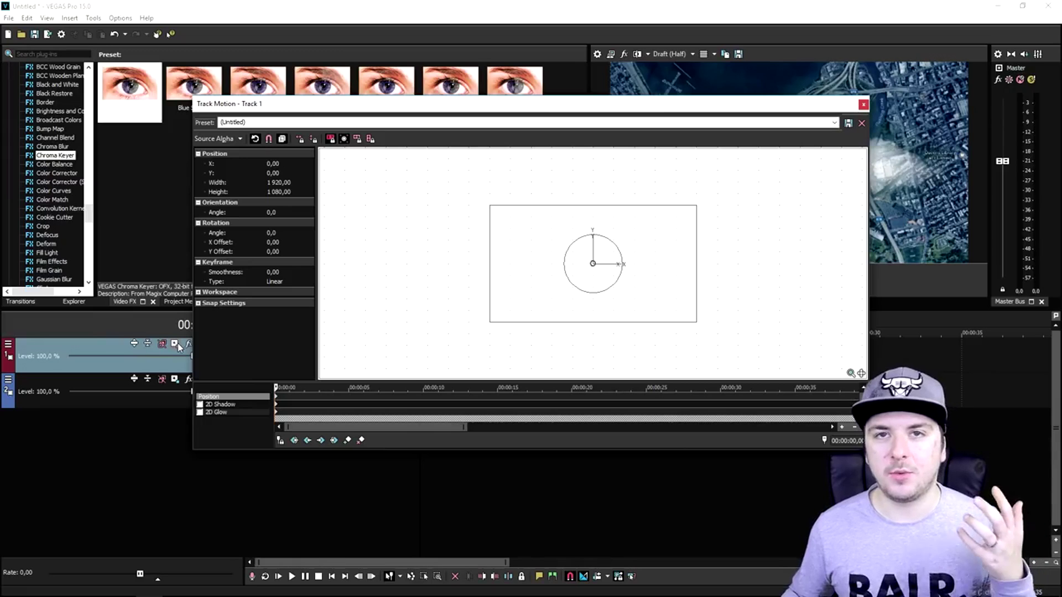
pyautogui.moveTo(462, 104); pyautogui.dragTo(326, 268)
pyautogui.moveTo(559, 370); pyautogui.dragTo(590, 372)
pyautogui.moveTo(526, 398); pyautogui.dragTo(446, 427)
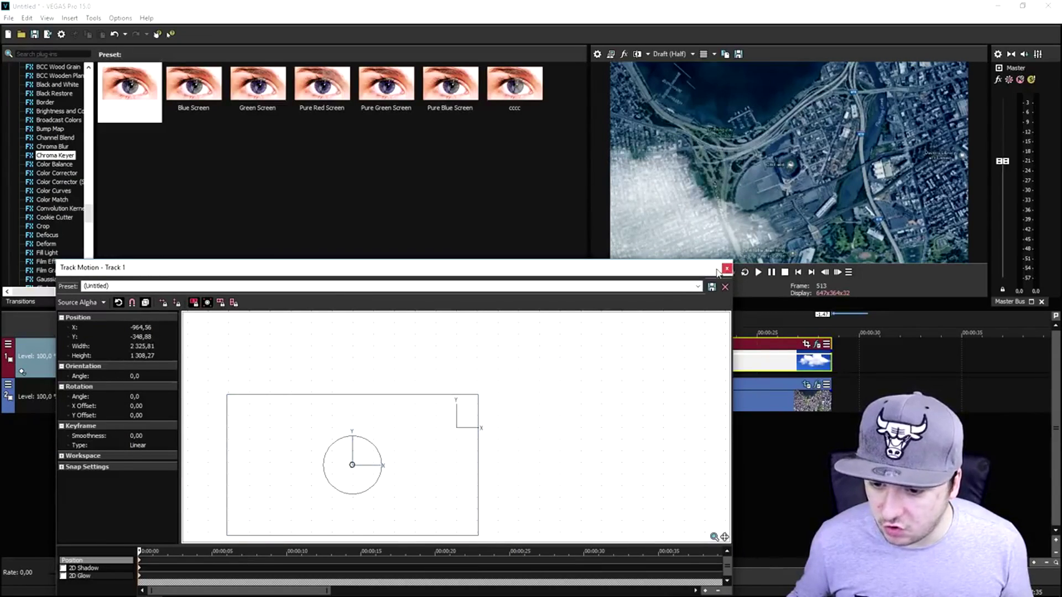
pyautogui.click(726, 269)
pyautogui.scroll(-2, 656, 363)
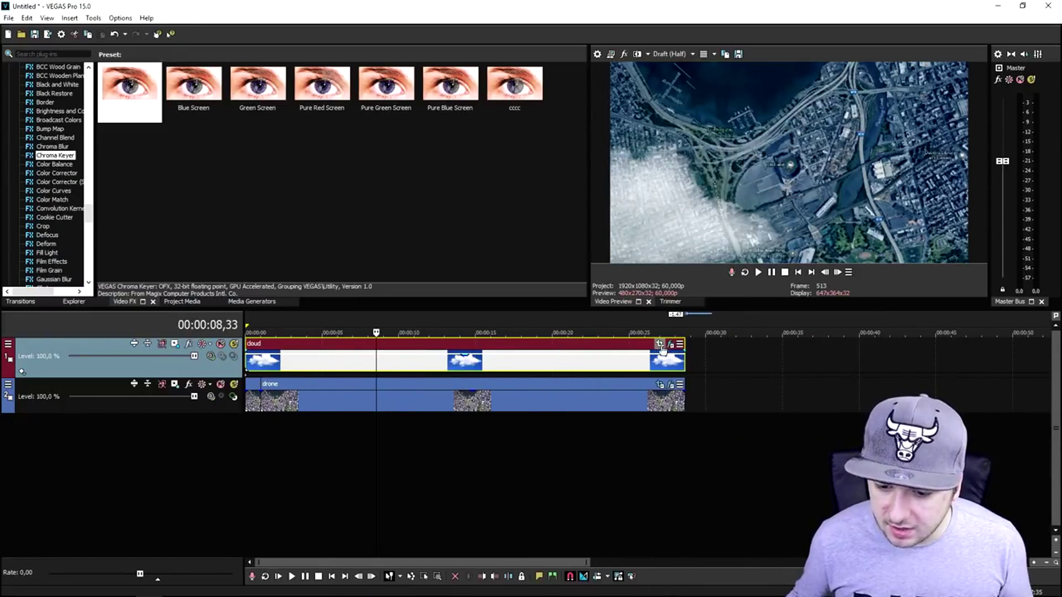
# In the cloud clip's Event Pan/Crop, keyframe a slightly smaller crop at 00:00:05,20 and restore the full frame a few seconds further on
pyautogui.click(657, 346)
pyautogui.moveTo(549, 283); pyautogui.dragTo(464, 89)
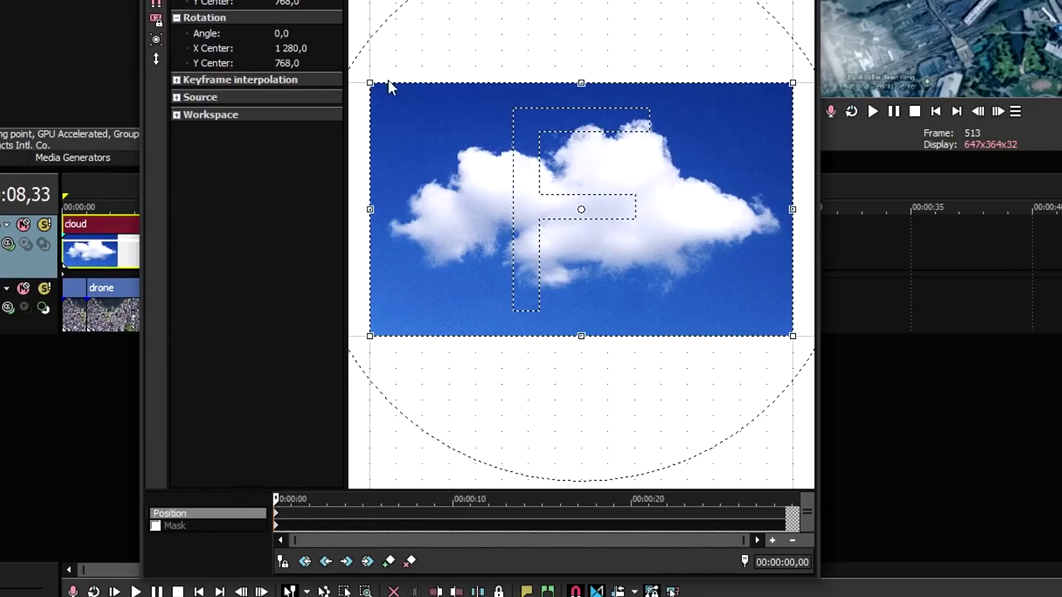
pyautogui.moveTo(391, 84); pyautogui.dragTo(402, 110)
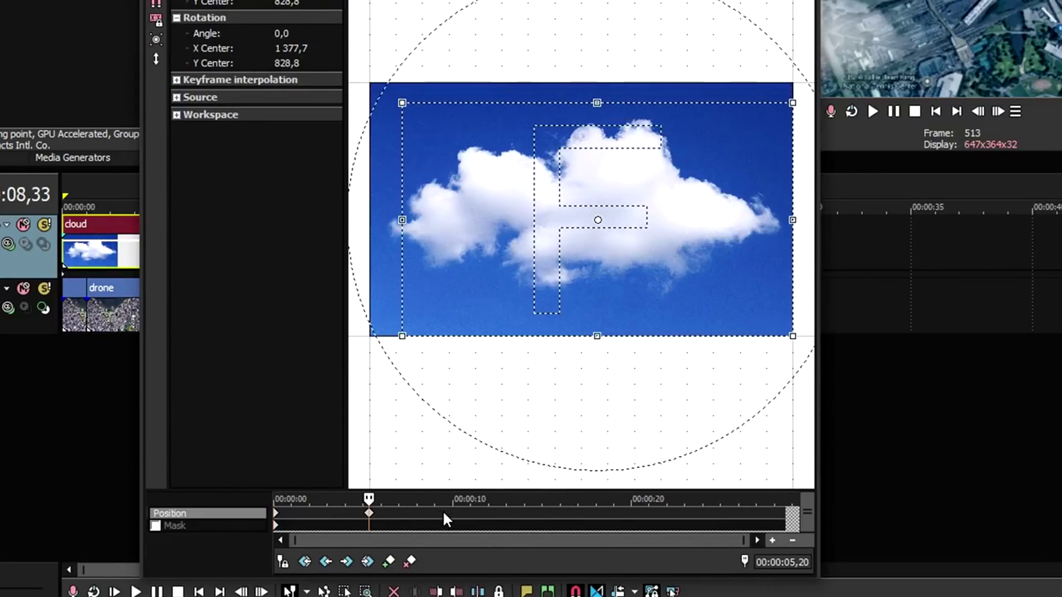
pyautogui.rightClick(433, 128)
pyautogui.click(475, 145)
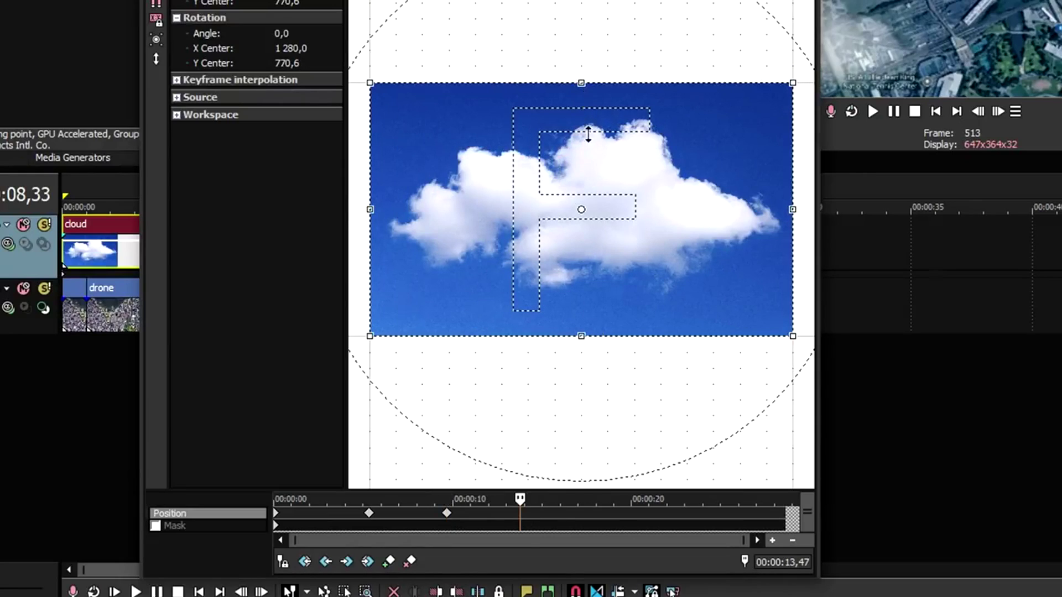
# Keyframe the cloud's crop at 00:00:18,46 with a height of about 1293, close the pan/crop settings and play back the result
pyautogui.click(609, 510)
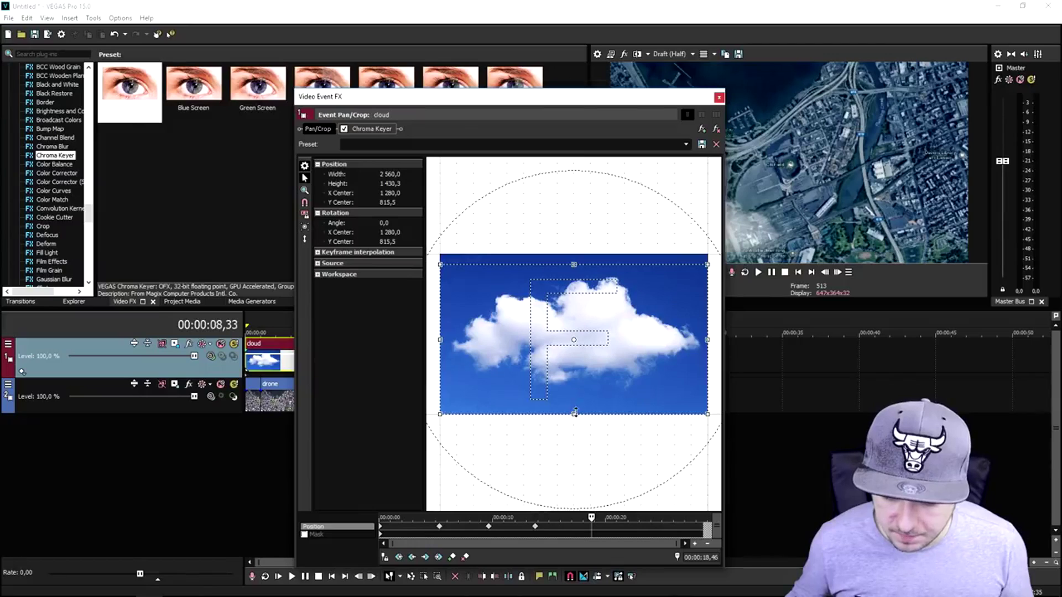
pyautogui.moveTo(575, 412); pyautogui.dragTo(575, 399)
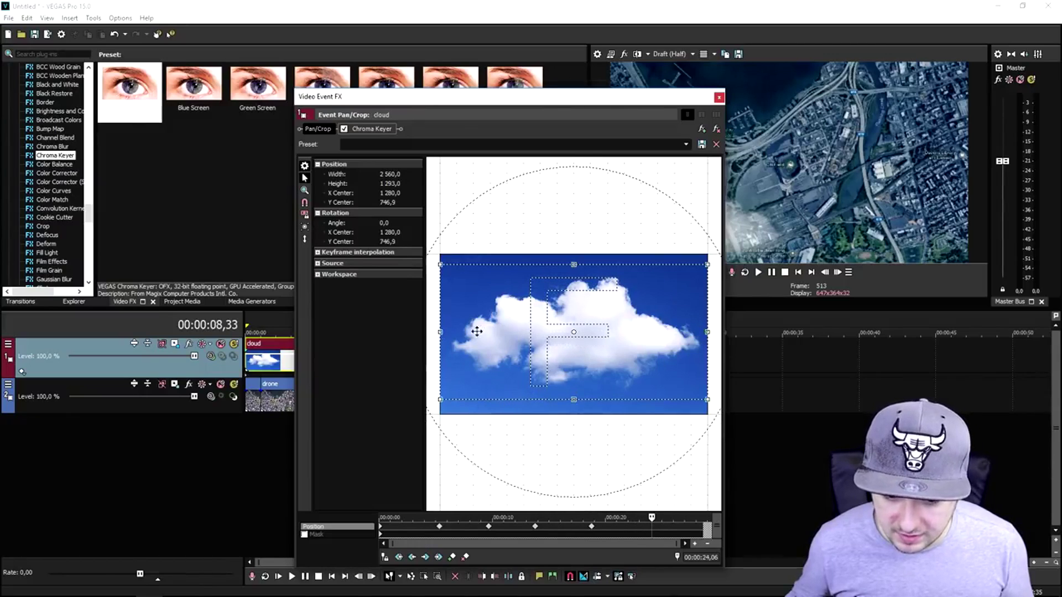
pyautogui.click(719, 97)
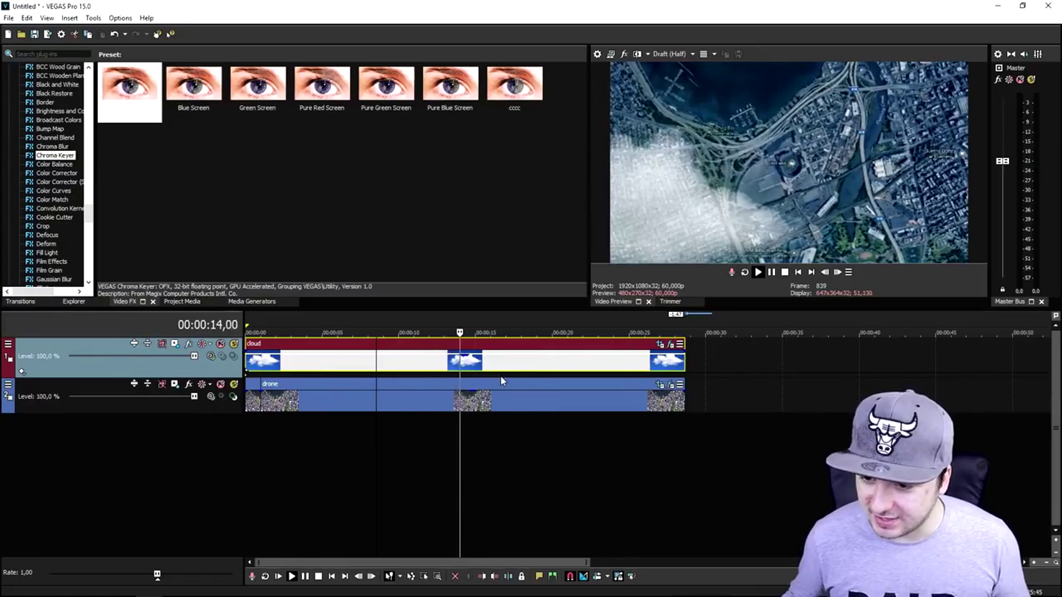
pyautogui.press('space')
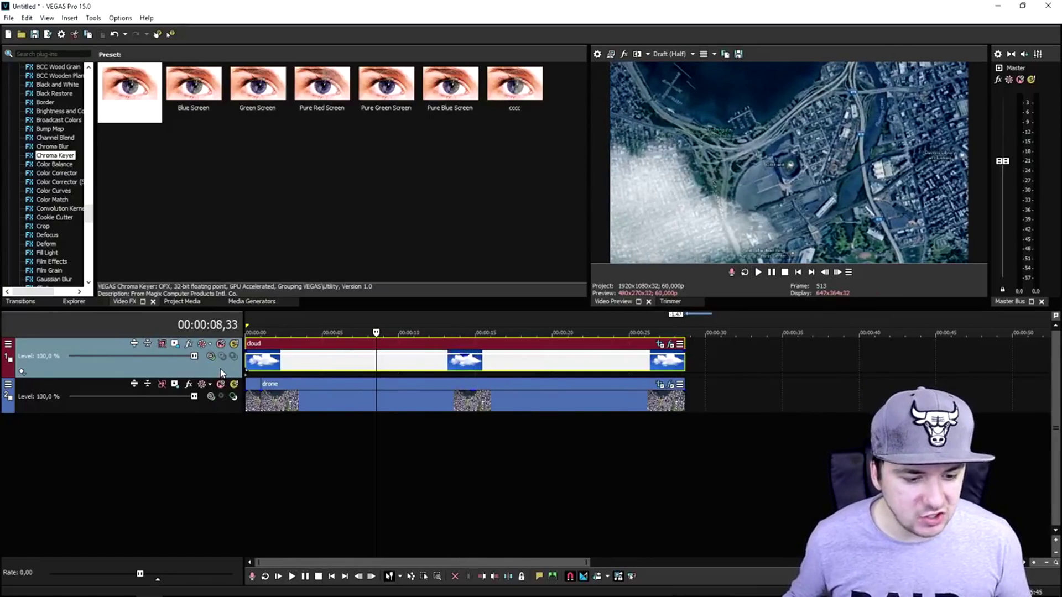
# Duplicate the cloud track and reposition the upper copy with Track Motion to about X 1031, Y 472
pyautogui.rightClick(221, 371)
pyautogui.click(292, 404)
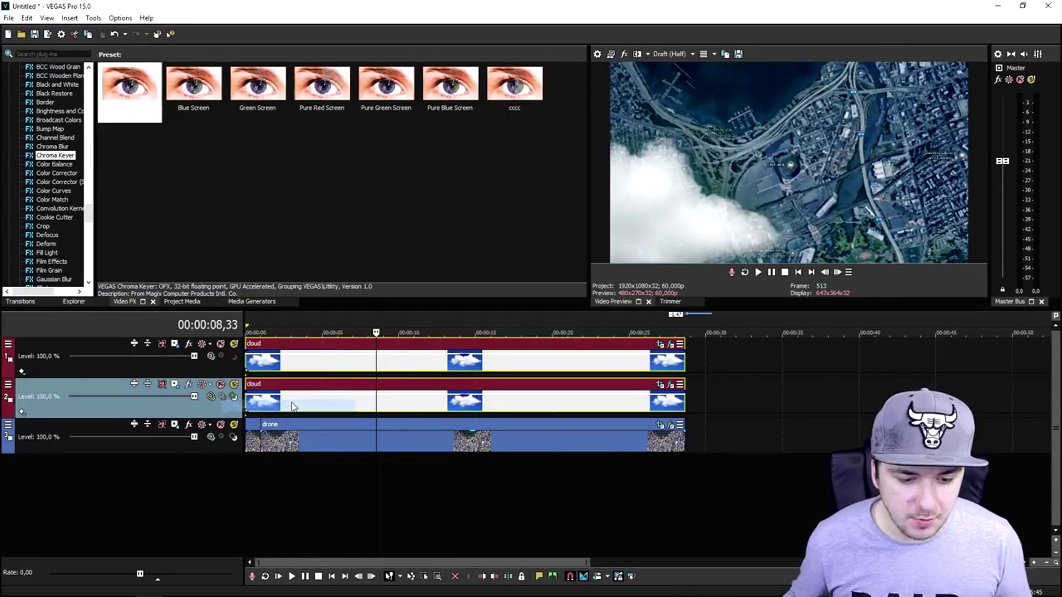
pyautogui.click(279, 368)
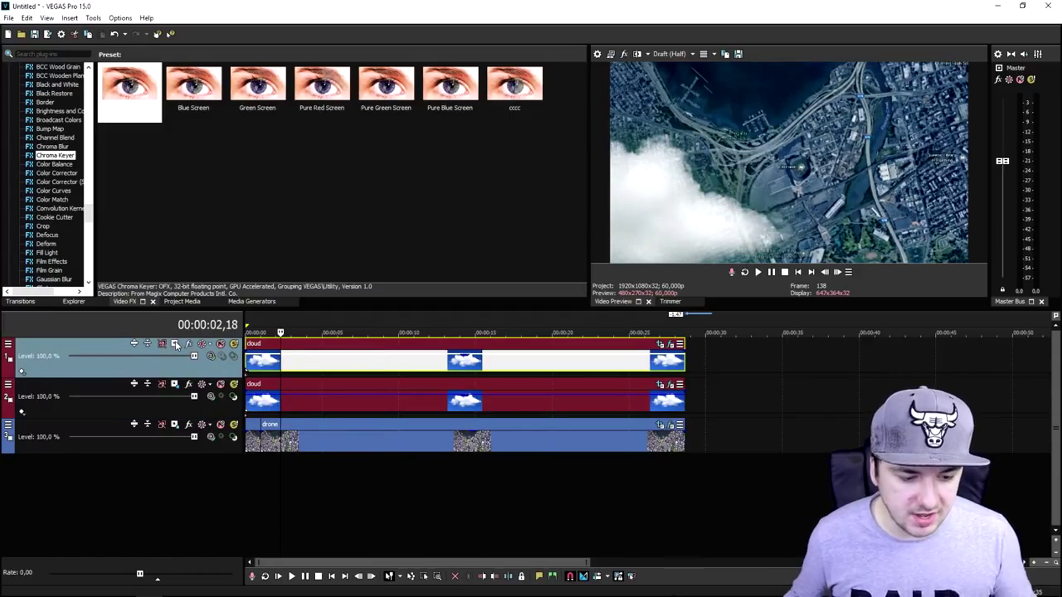
pyautogui.click(175, 344)
pyautogui.moveTo(408, 429); pyautogui.dragTo(623, 341)
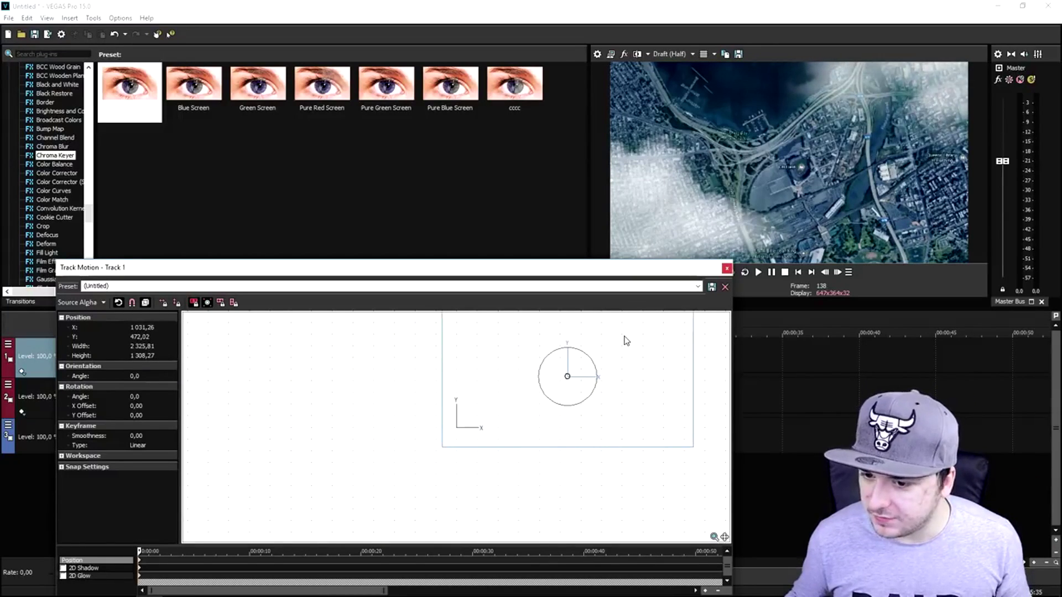
pyautogui.click(726, 269)
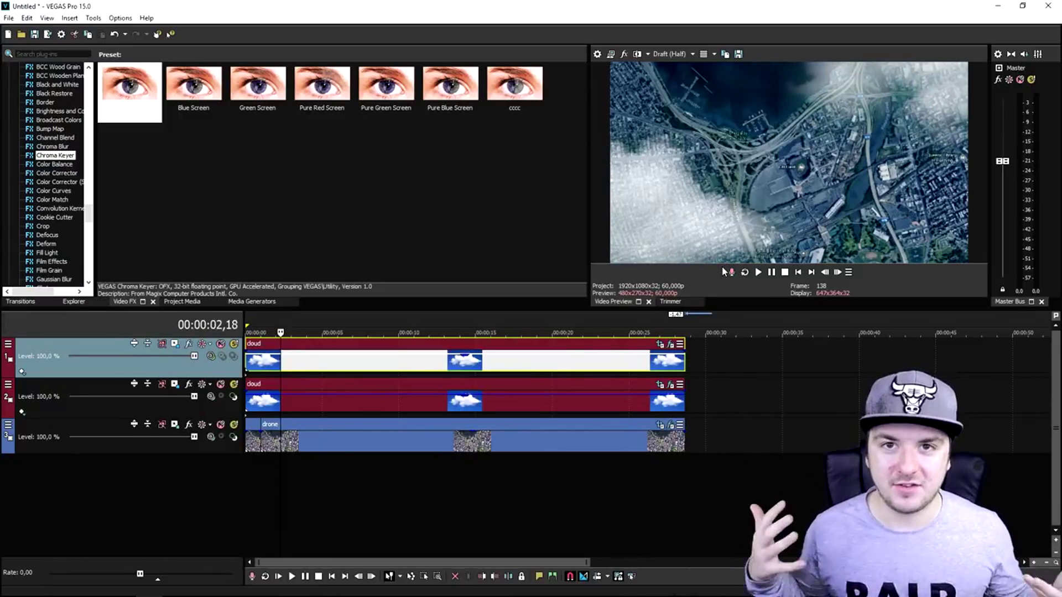